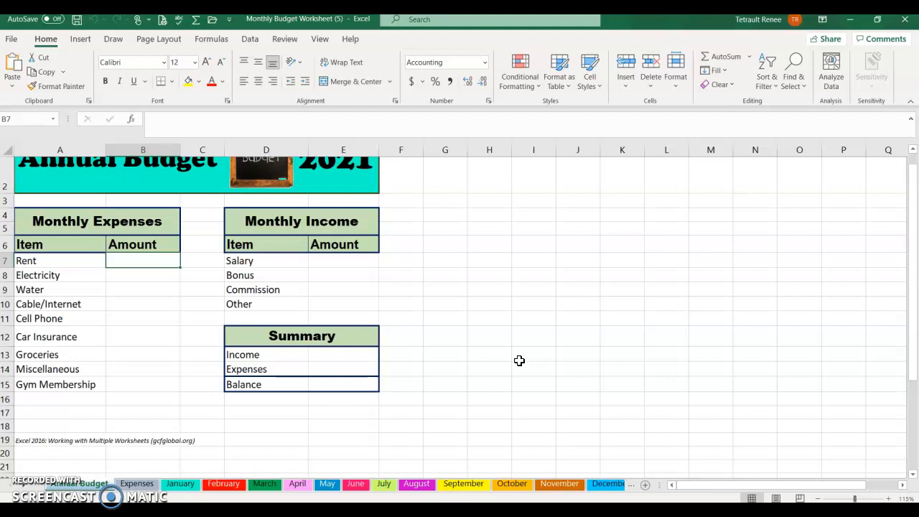
# Look through the monthly budget sheets to compare the layout of their expense, income and summary tables
pyautogui.moveTo(914, 238); pyautogui.dragTo(912, 191)
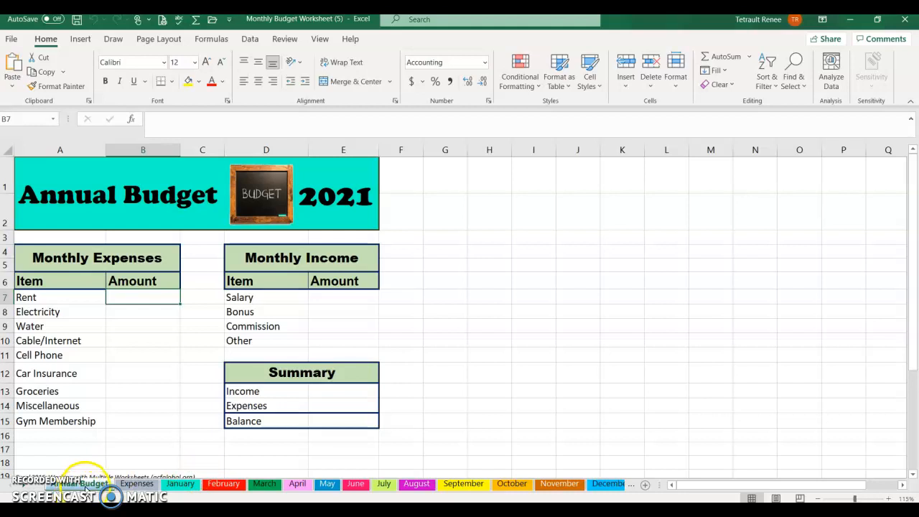
pyautogui.click(144, 484)
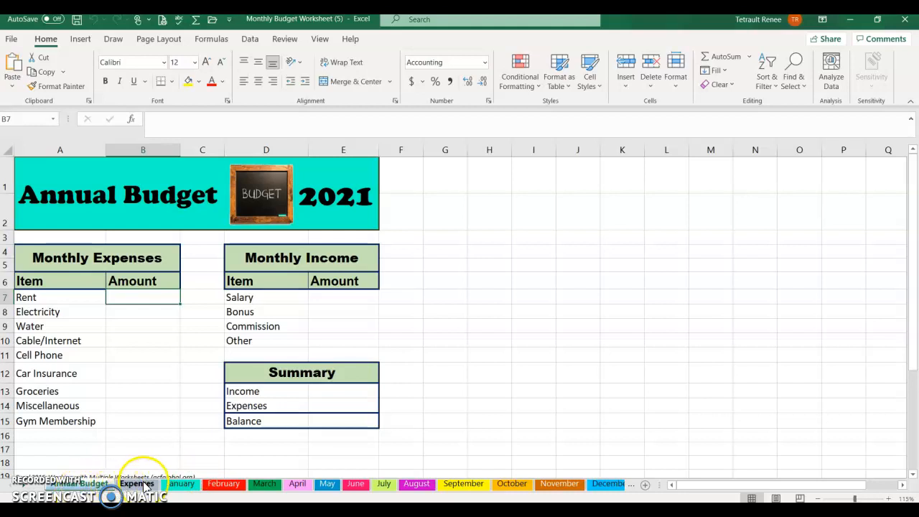
pyautogui.click(194, 485)
pyautogui.click(226, 485)
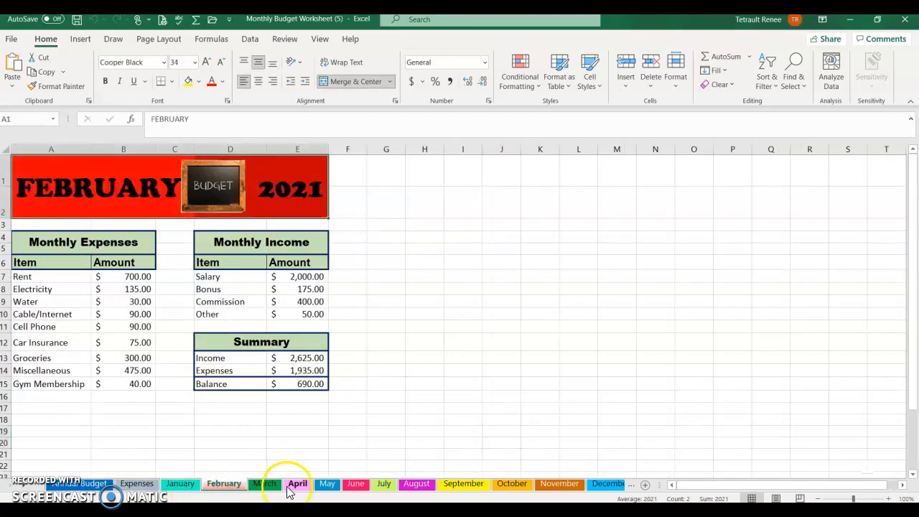
pyautogui.click(263, 484)
pyautogui.click(297, 484)
pyautogui.click(278, 191)
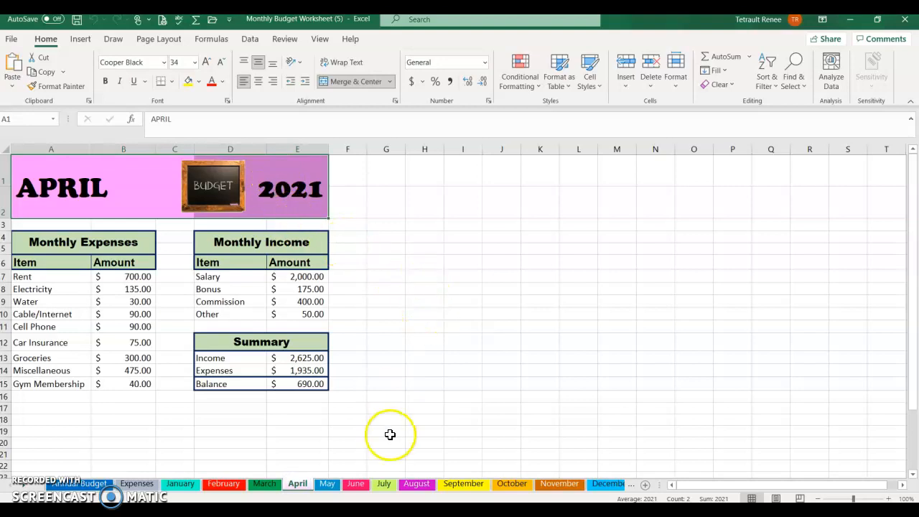
pyautogui.click(384, 485)
pyautogui.click(416, 487)
pyautogui.click(463, 488)
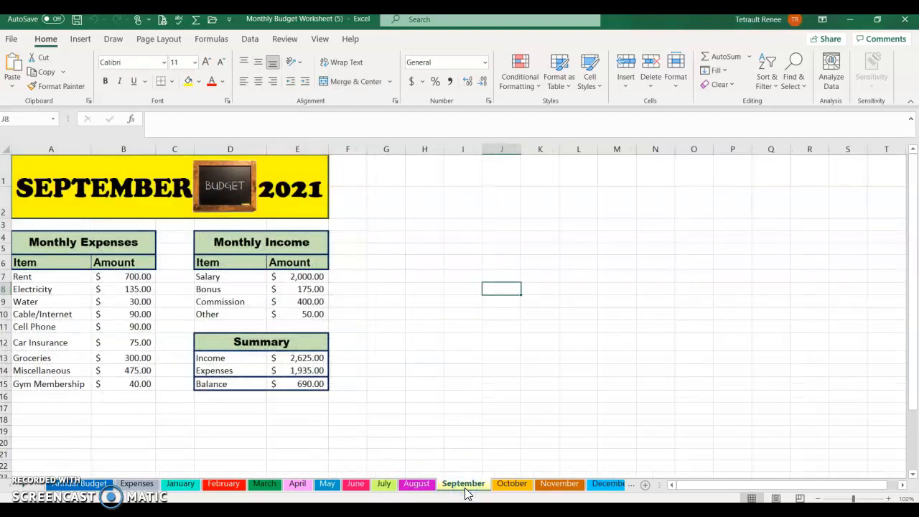
# On the Annual Budget sheet, enter =SUM(January:December!B7) in B7 and fill it down the expense amounts to B15
pyautogui.click(70, 485)
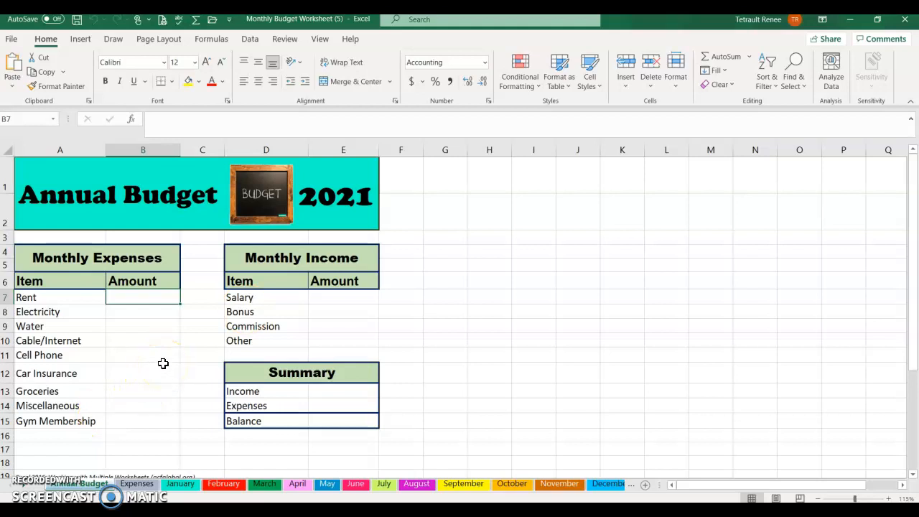
pyautogui.click(718, 58)
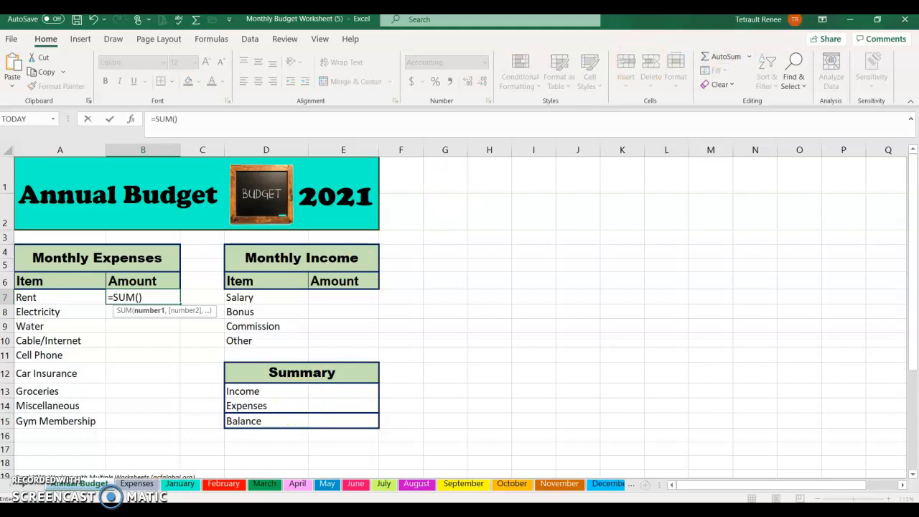
pyautogui.click(181, 484)
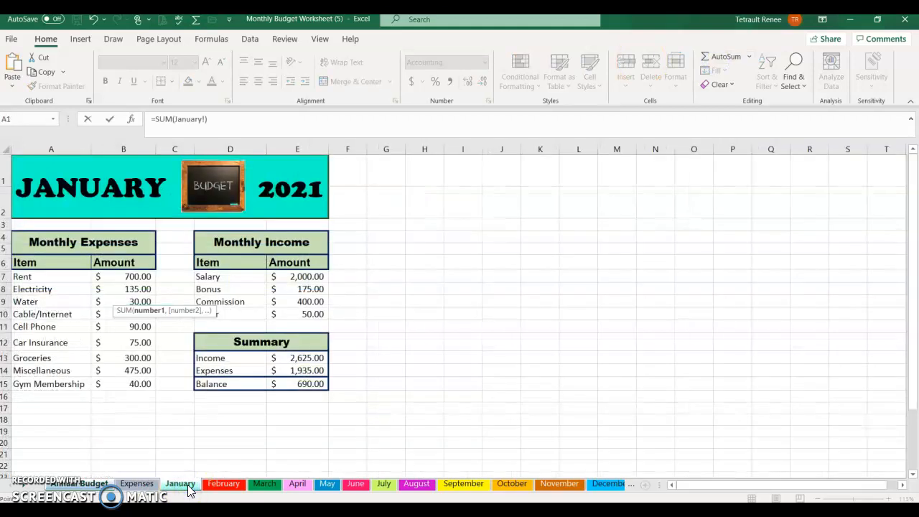
pyautogui.keyDown('shift'); pyautogui.click(600, 486); pyautogui.keyUp('shift')
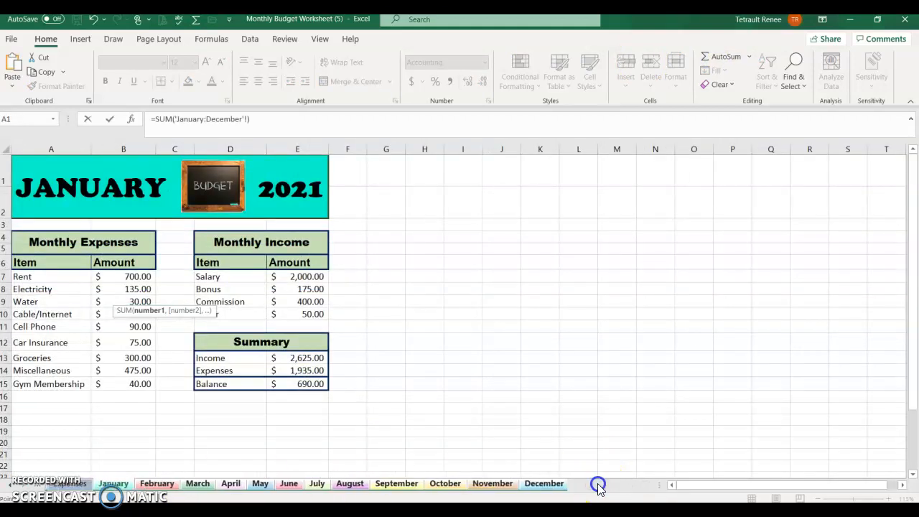
pyautogui.click(119, 279)
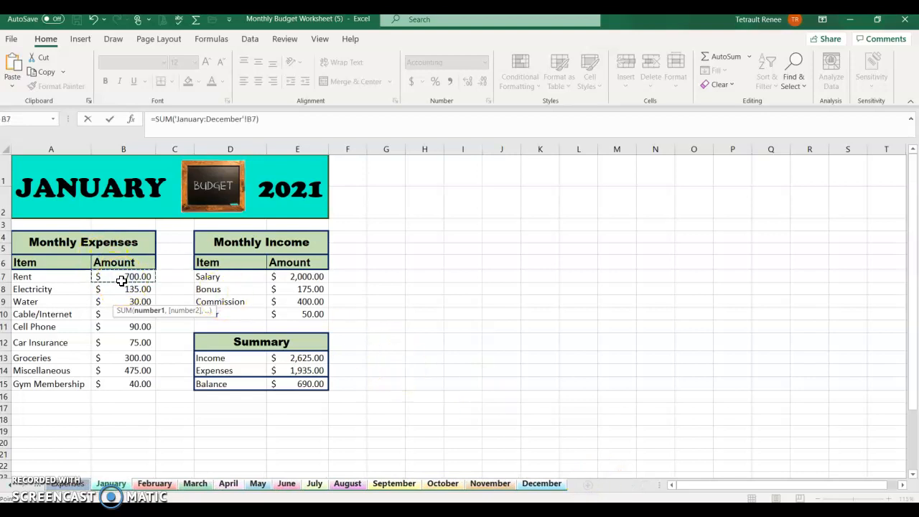
pyautogui.press('Return')
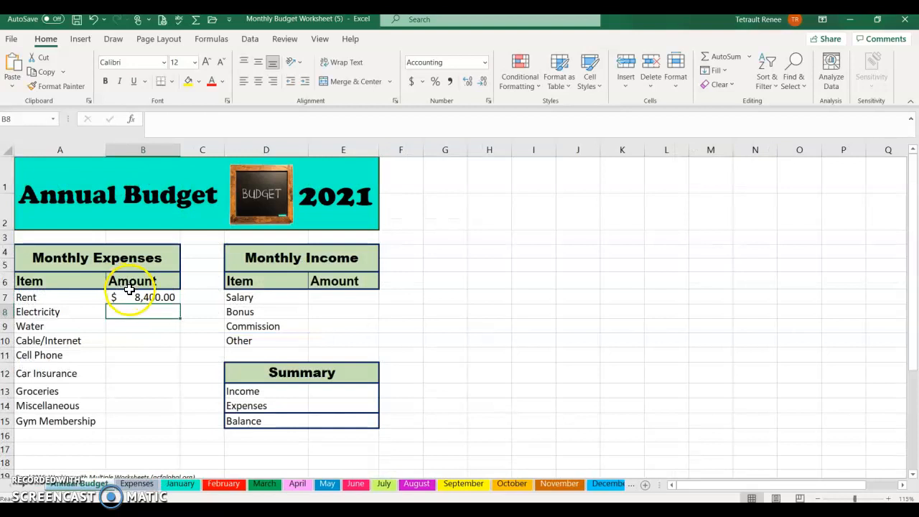
pyautogui.click(132, 296)
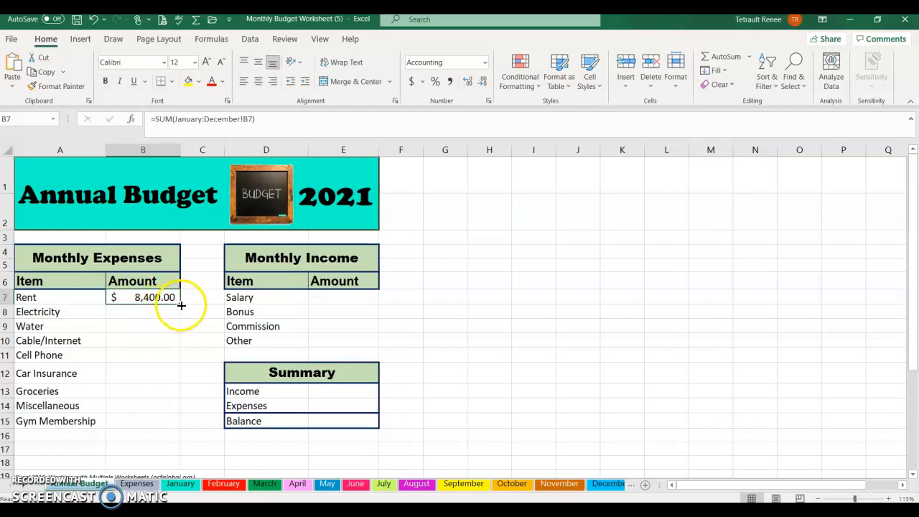
pyautogui.moveTo(181, 305); pyautogui.dragTo(177, 425)
# Enter =SUM(January:December!E7) in E7 for the annual salary and fill it down the income amounts to E10
pyautogui.click(335, 296)
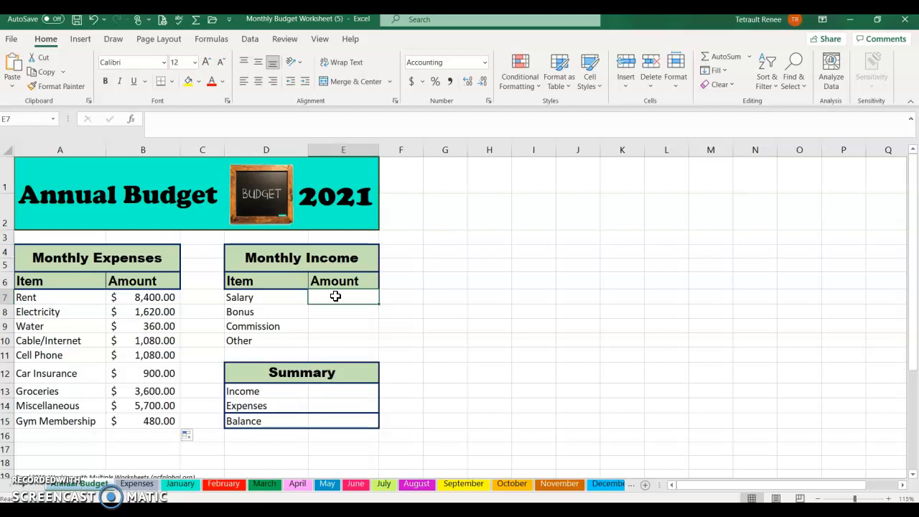
pyautogui.click(711, 57)
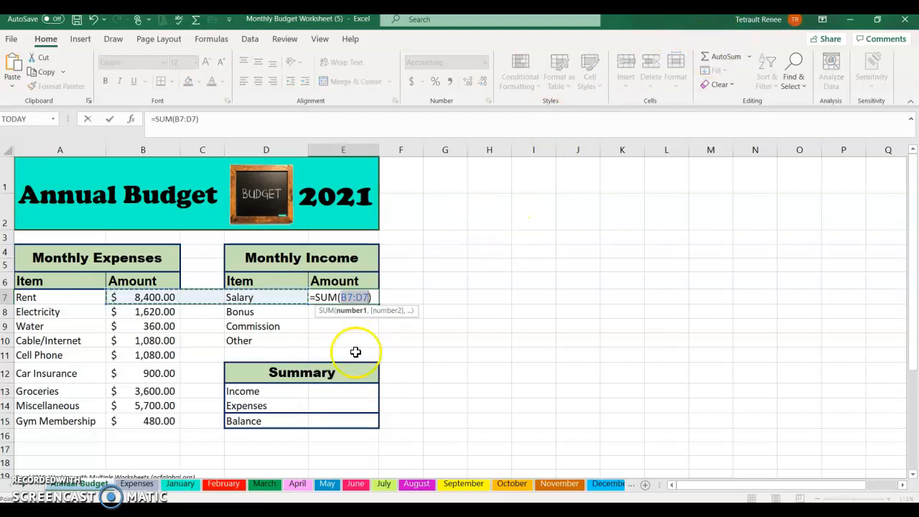
pyautogui.click(177, 486)
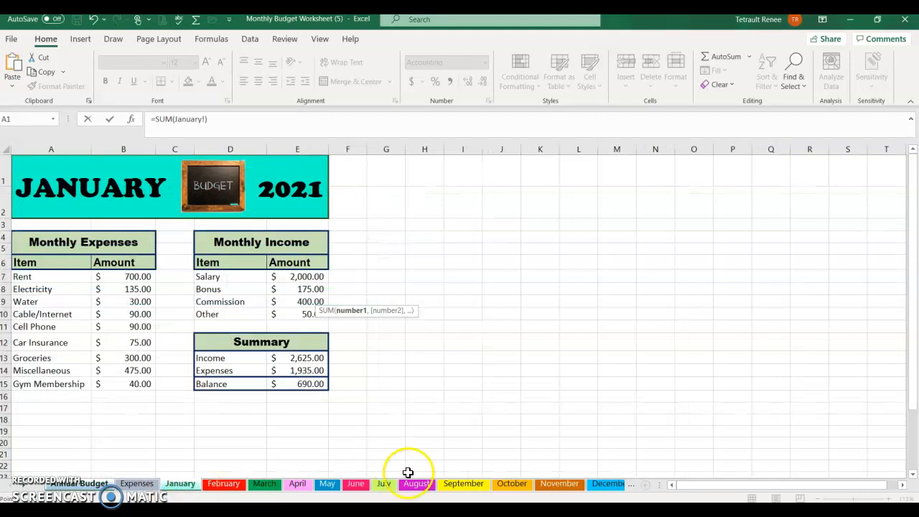
pyautogui.keyDown('shift'); pyautogui.click(601, 484); pyautogui.keyUp('shift')
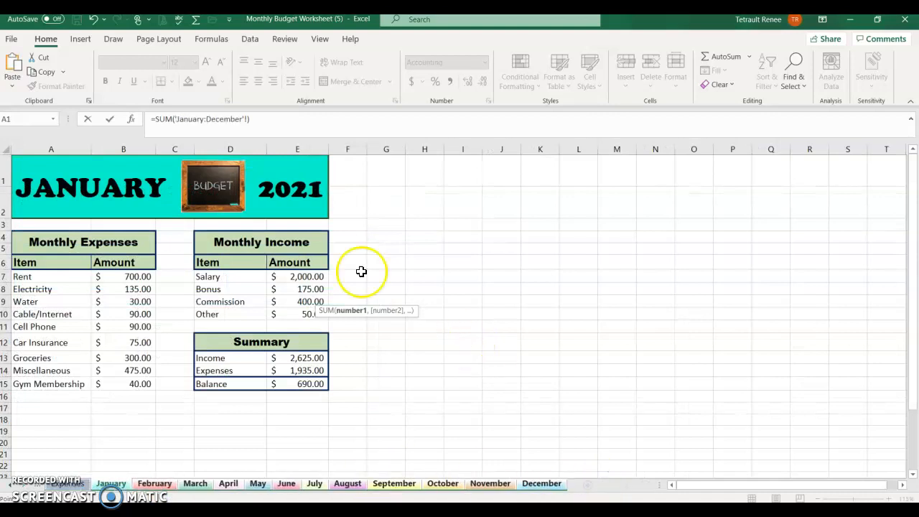
pyautogui.click(308, 276)
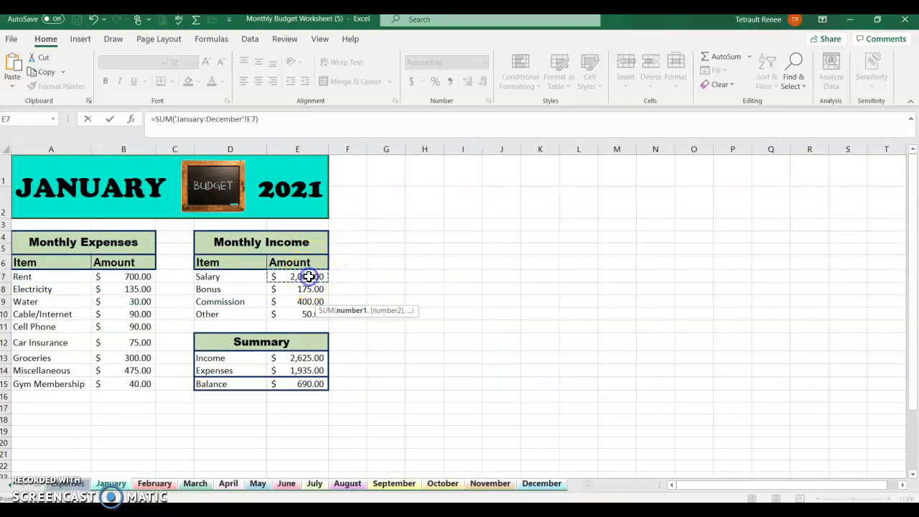
pyautogui.press('Return')
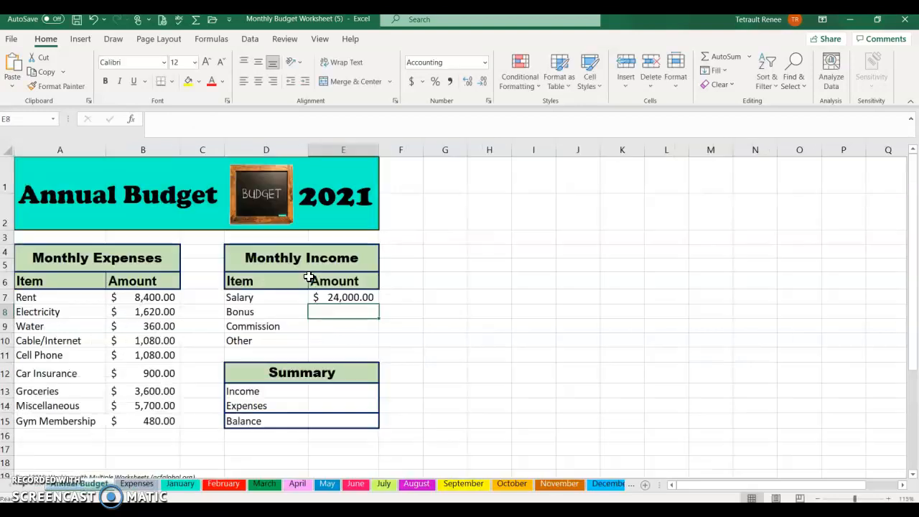
pyautogui.click(357, 297)
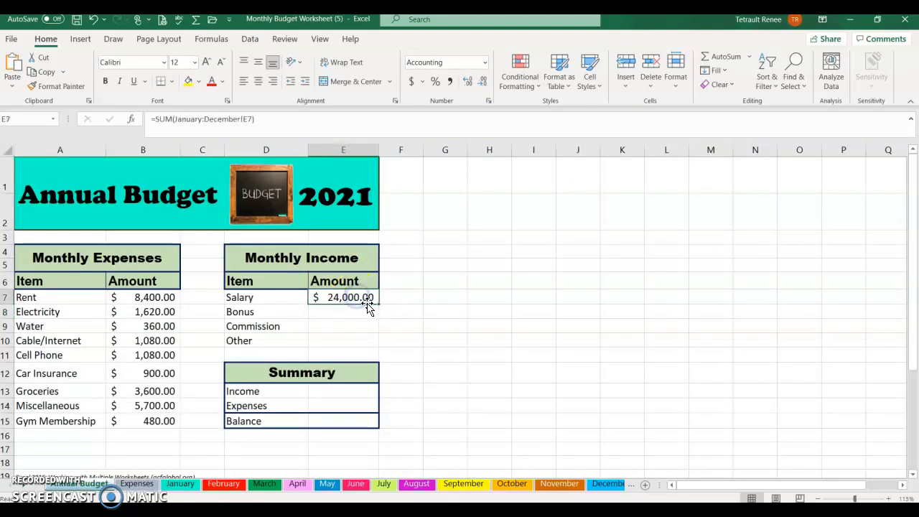
pyautogui.moveTo(378, 303); pyautogui.dragTo(371, 346)
# Enter =SUM(January:December!E13) in E13 for the Summary income and fill it down through Expenses and Balance to E15
pyautogui.click(349, 391)
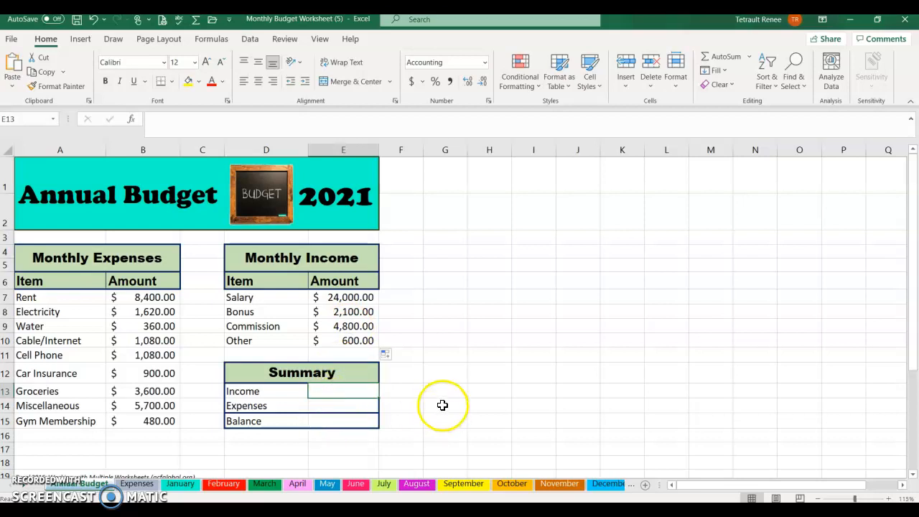
pyautogui.click(707, 56)
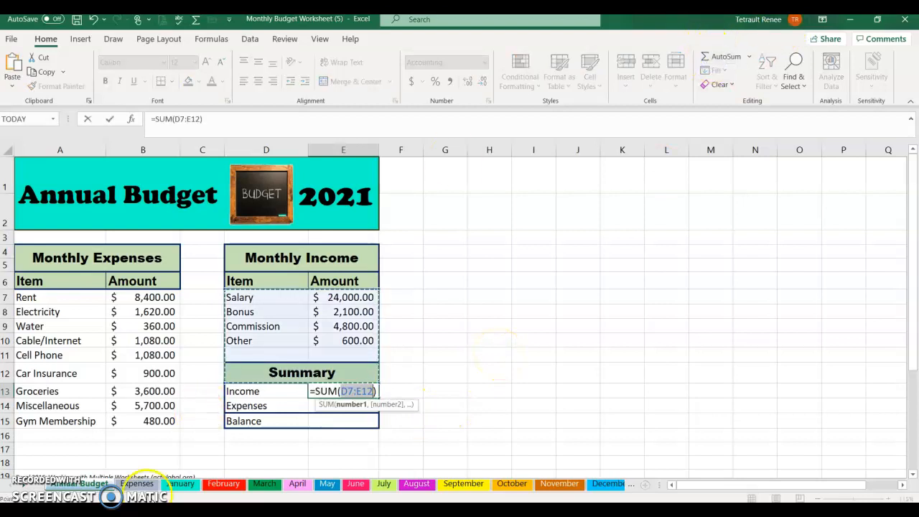
pyautogui.click(180, 483)
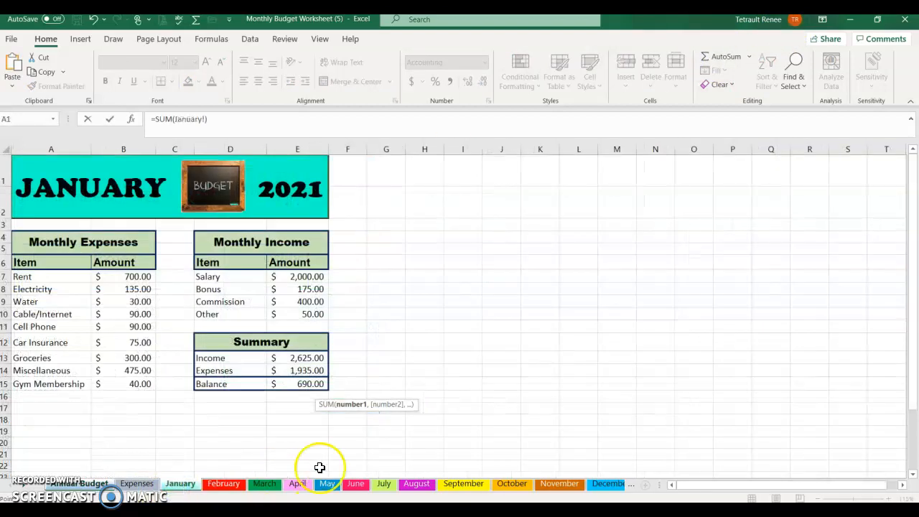
pyautogui.keyDown('shift'); pyautogui.click(597, 484); pyautogui.keyUp('shift')
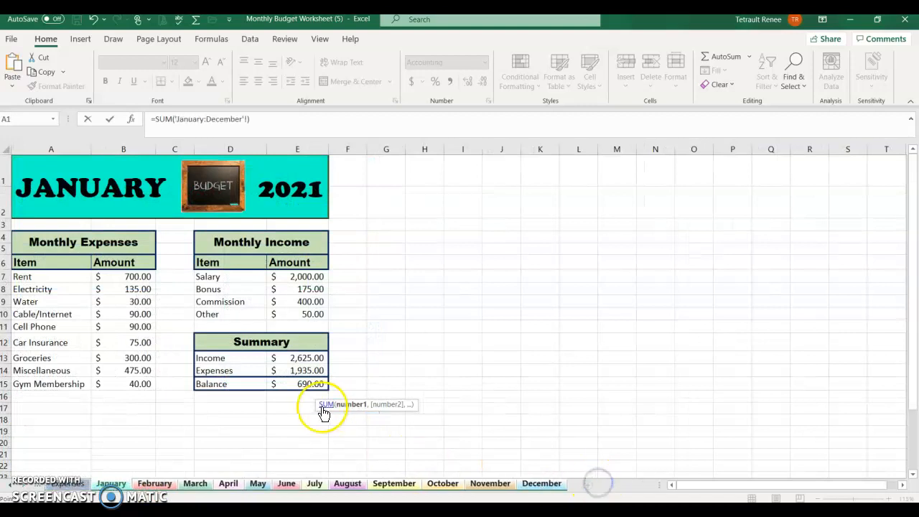
pyautogui.click(302, 359)
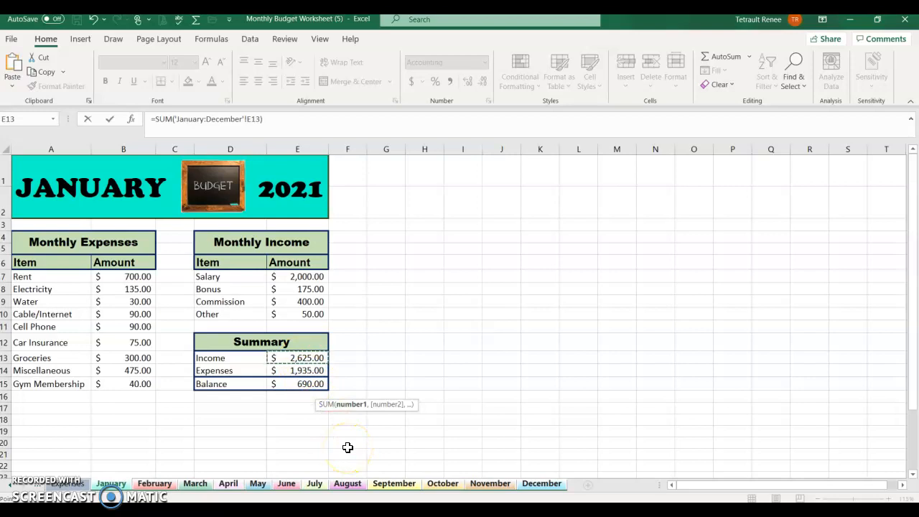
pyautogui.press('Return')
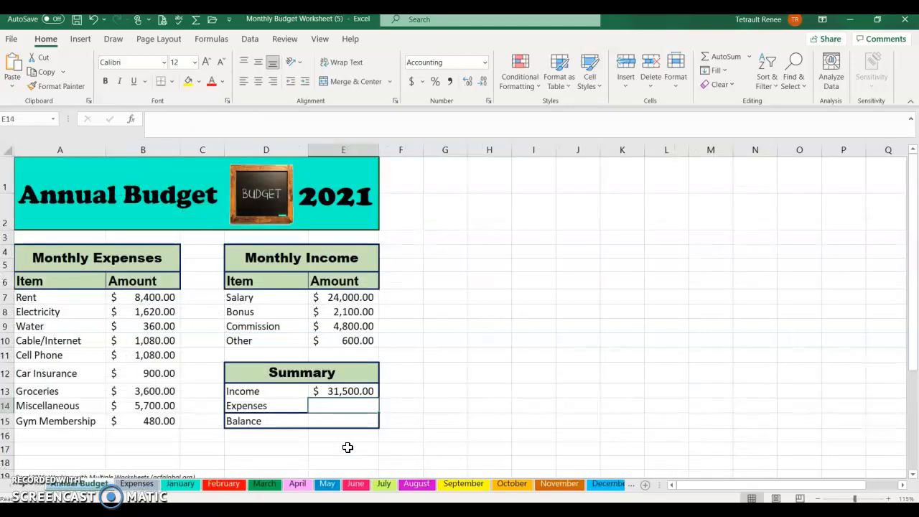
pyautogui.click(368, 390)
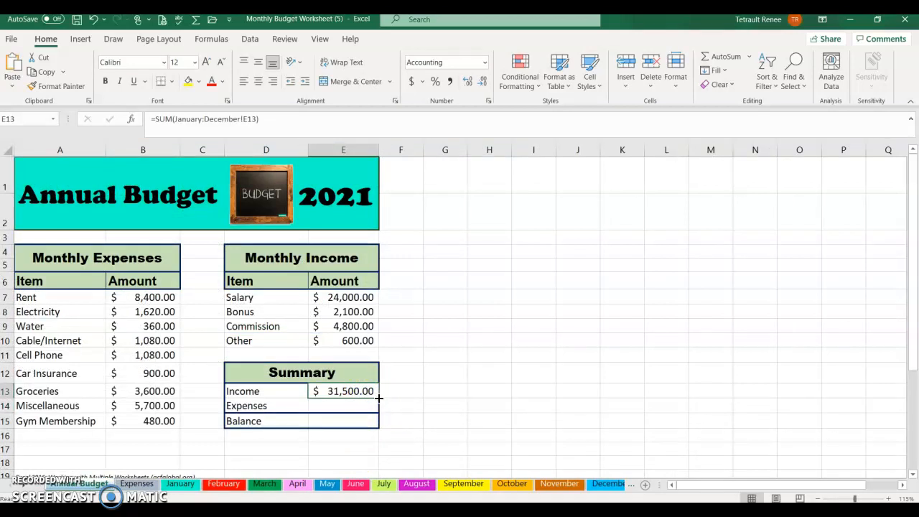
pyautogui.moveTo(380, 397); pyautogui.dragTo(372, 420)
pyautogui.click(455, 373)
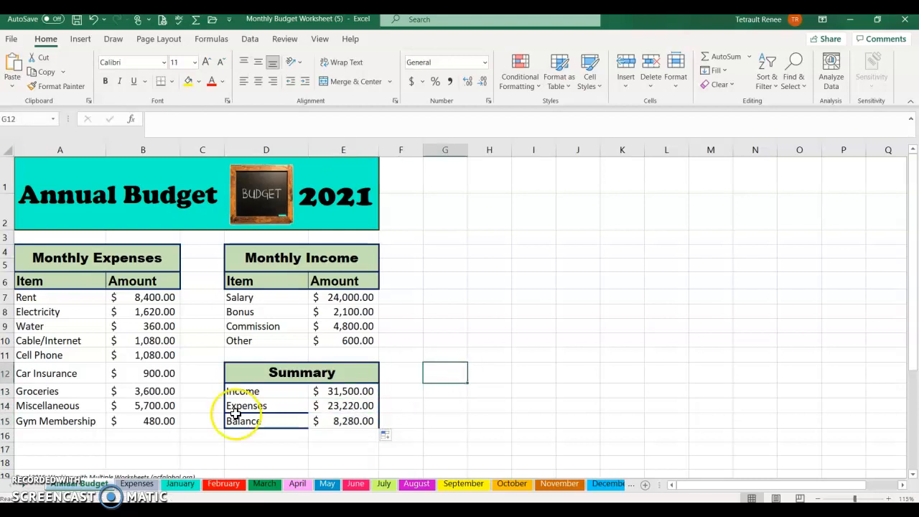
# Apply a thick solid bottom border to the Expenses and Balance amounts in E14 and E15 of the Summary table
pyautogui.click(291, 407)
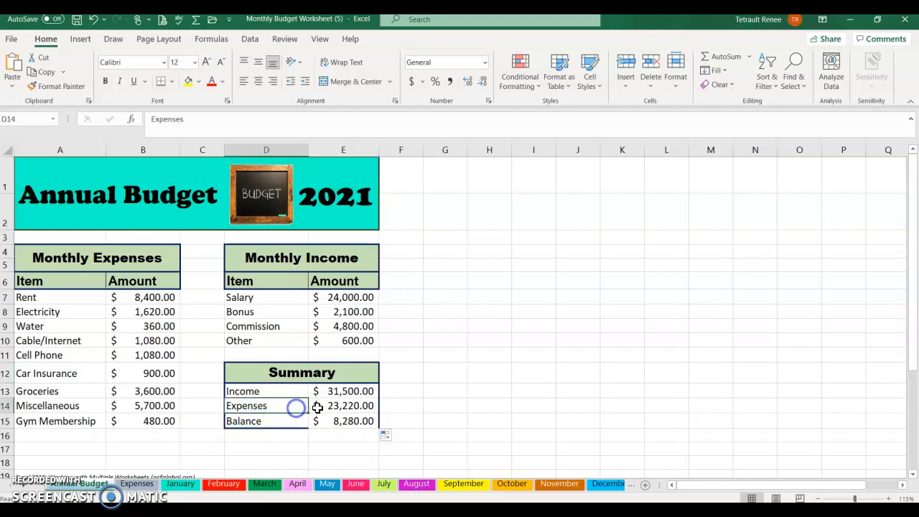
pyautogui.click(329, 405)
pyautogui.rightClick(330, 405)
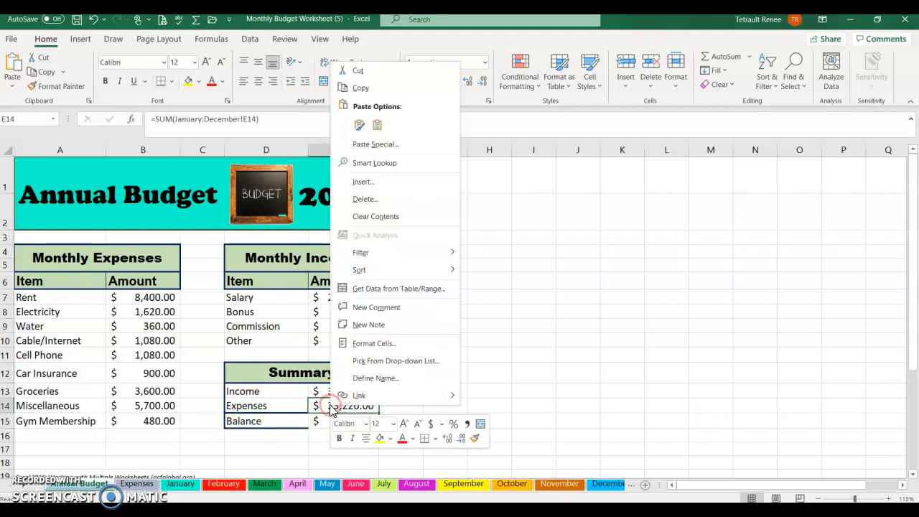
pyautogui.click(389, 342)
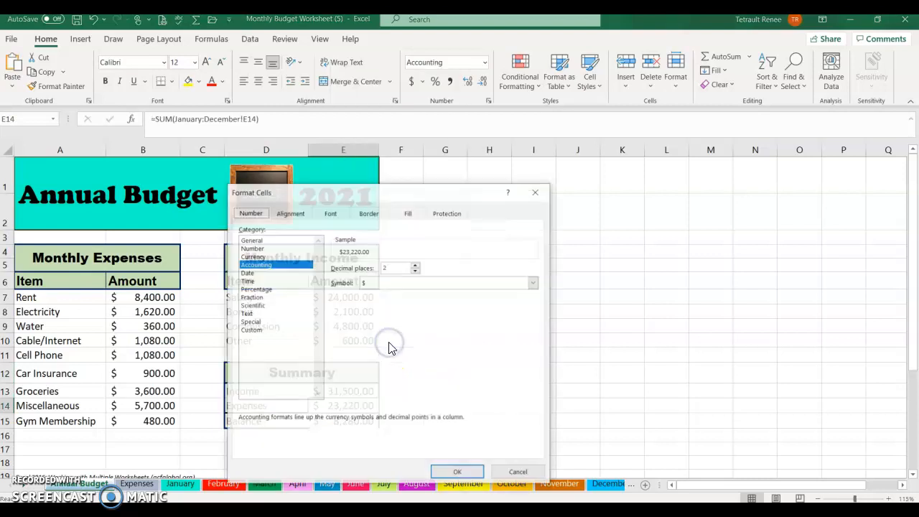
pyautogui.click(368, 212)
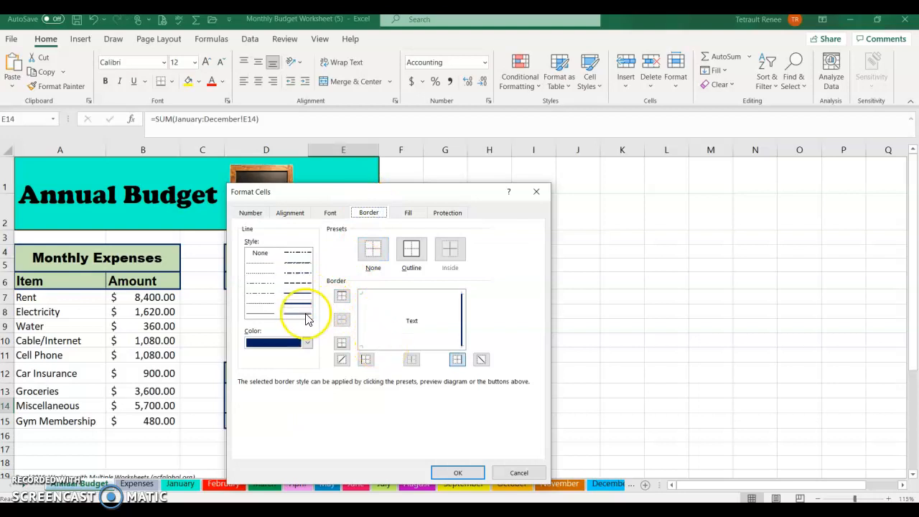
pyautogui.click(305, 307)
pyautogui.click(423, 343)
pyautogui.click(458, 473)
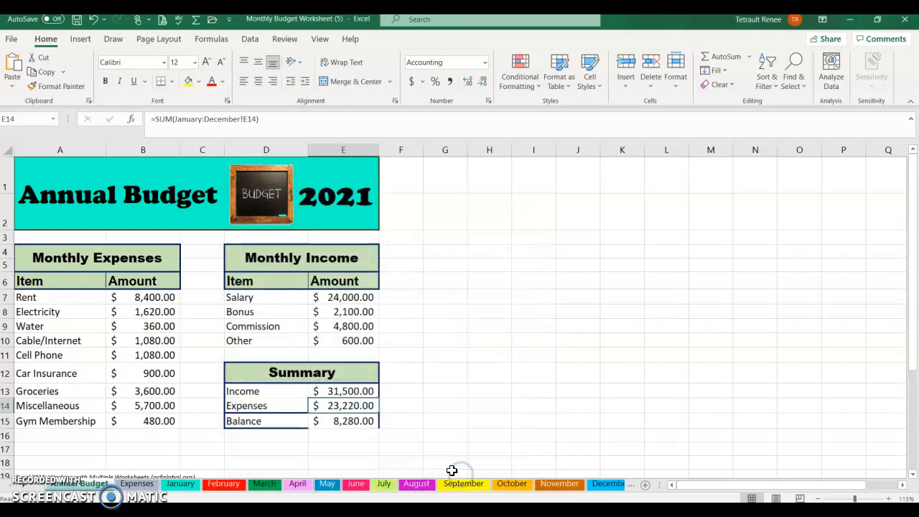
pyautogui.click(370, 433)
pyautogui.click(363, 421)
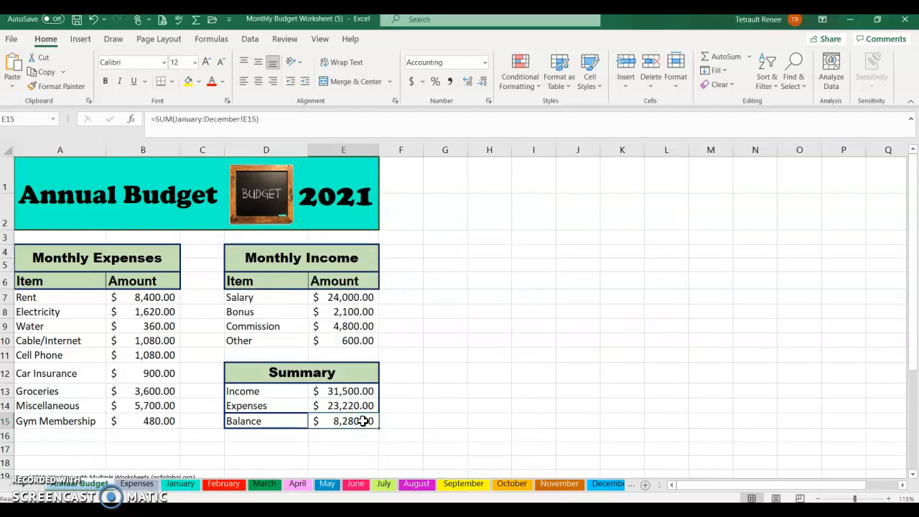
pyautogui.click(619, 392)
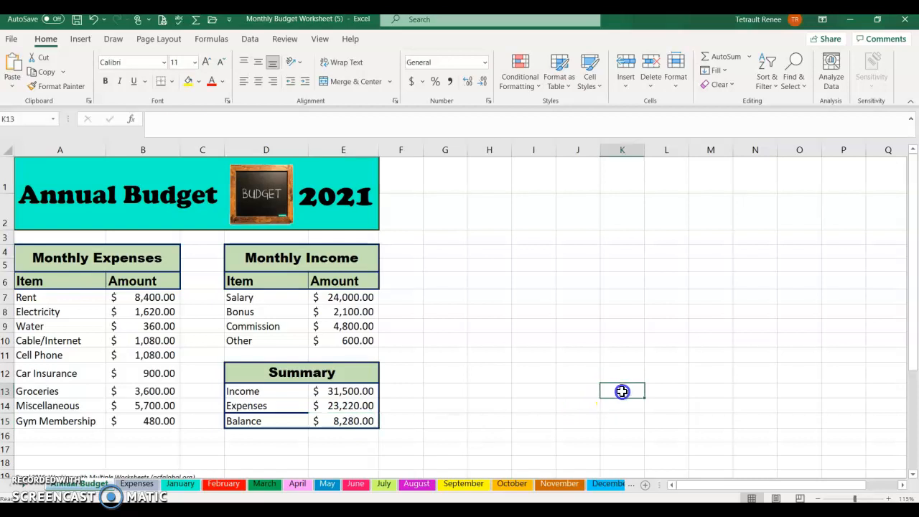
pyautogui.click(373, 405)
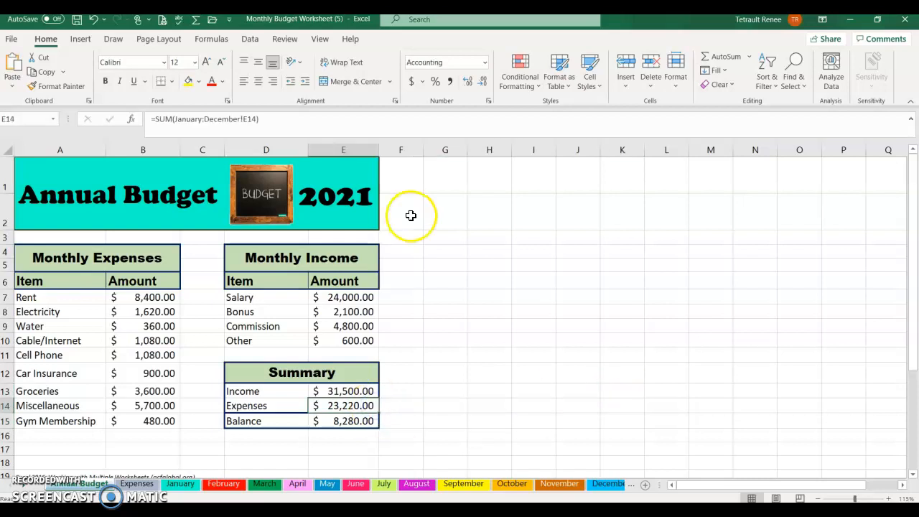
# Apply a bottom border to the Expenses amount in E14 of the Summary table through its cell formatting
pyautogui.rightClick(349, 405)
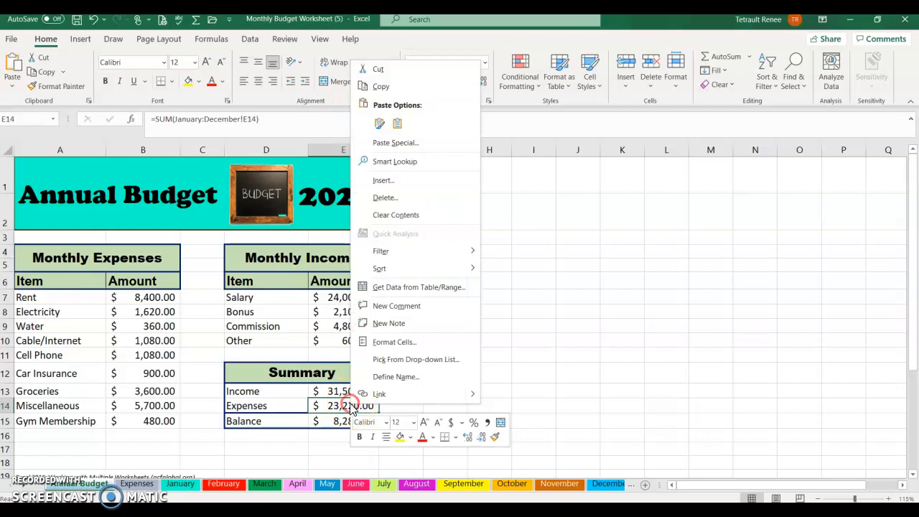
pyautogui.click(392, 351)
pyautogui.click(395, 351)
pyautogui.click(460, 477)
pyautogui.click(565, 392)
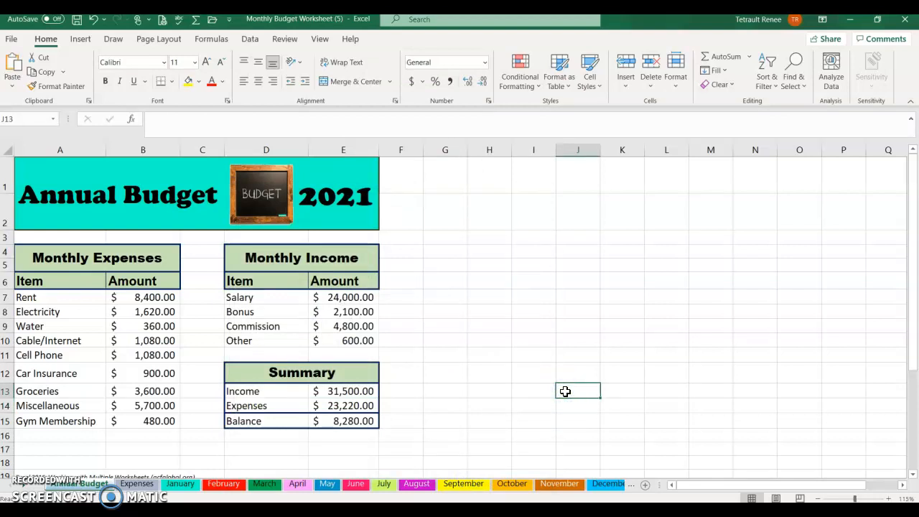
# On the Expenses sheet, enter =SUM(January:December!B7) in B7 for the annual rent and fill it down the amounts to B15
pyautogui.click(136, 484)
pyautogui.click(157, 297)
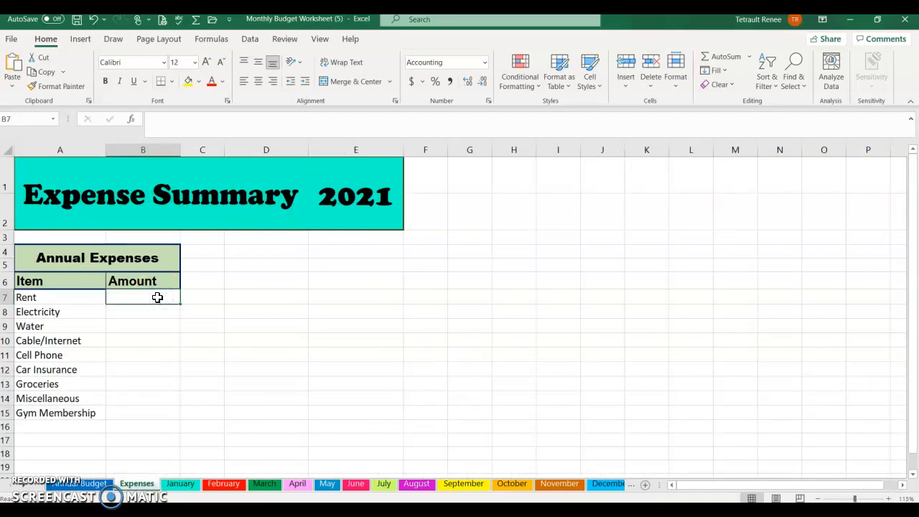
pyautogui.click(721, 56)
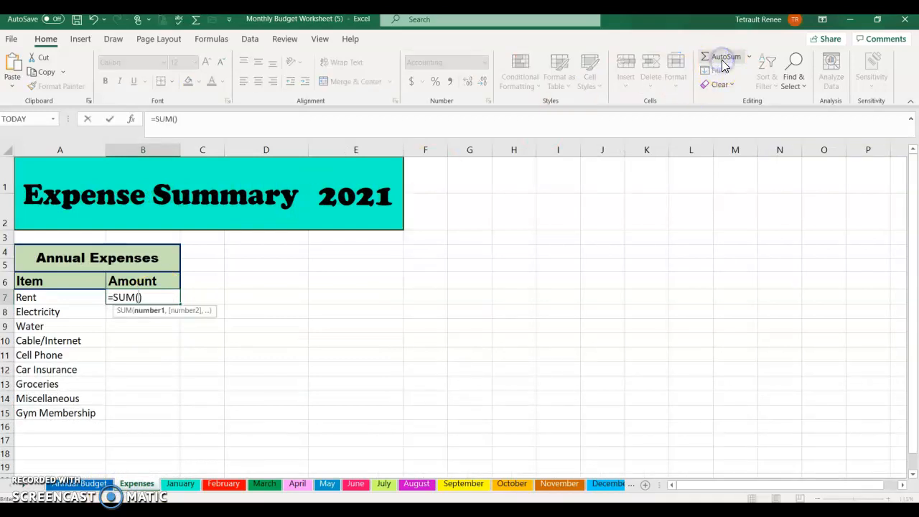
pyautogui.click(187, 483)
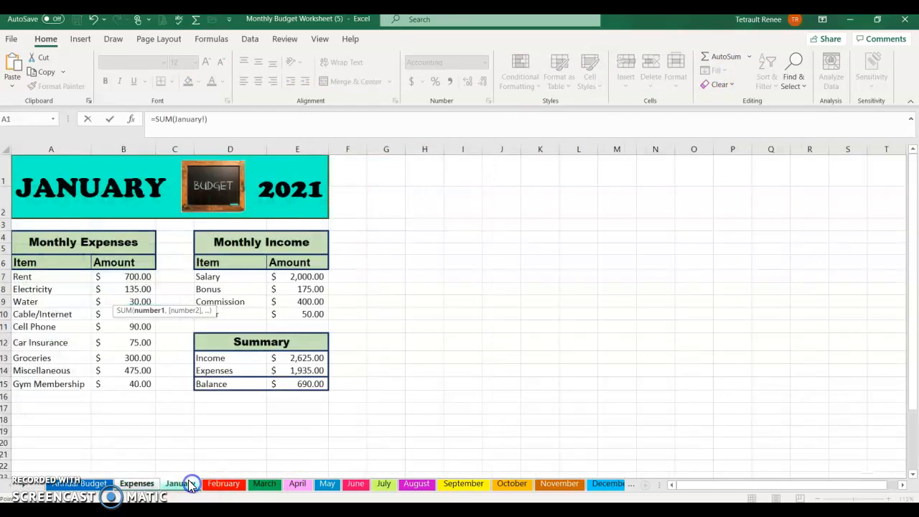
pyautogui.keyDown('shift'); pyautogui.click(607, 483); pyautogui.keyUp('shift')
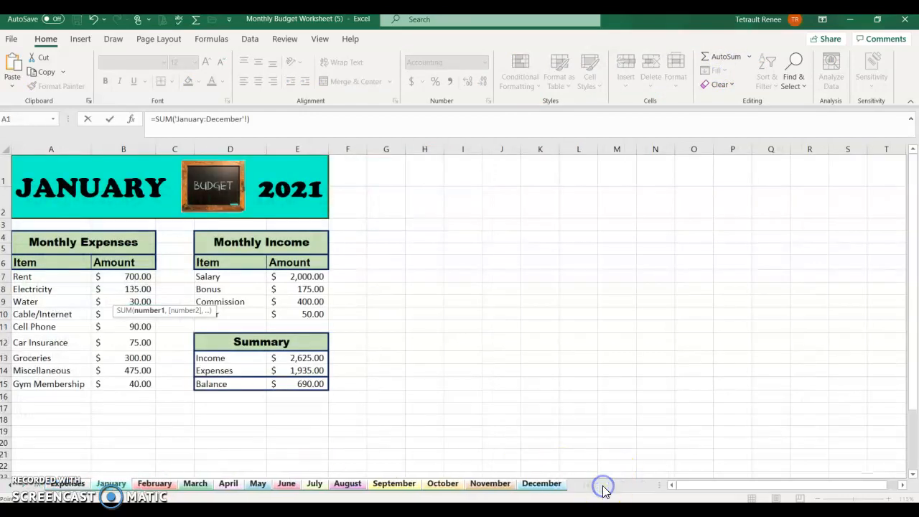
pyautogui.click(148, 277)
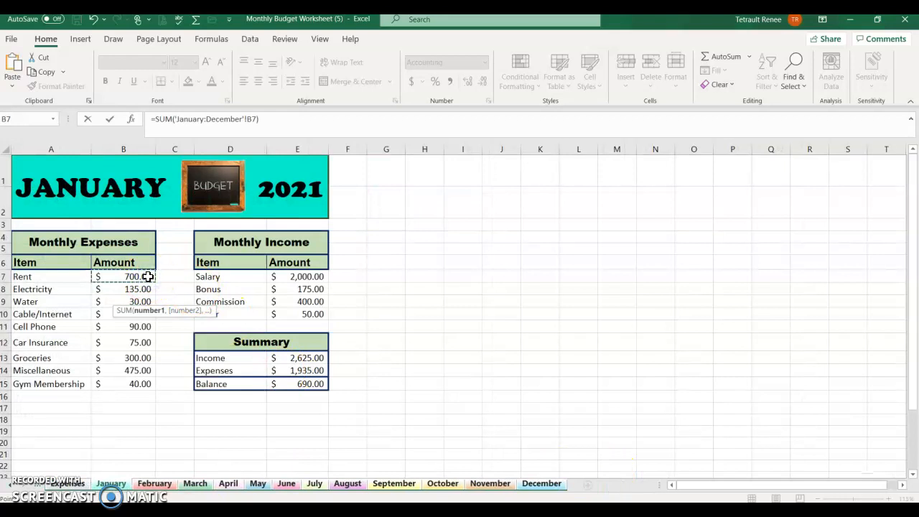
pyautogui.press('Return')
pyautogui.click(144, 296)
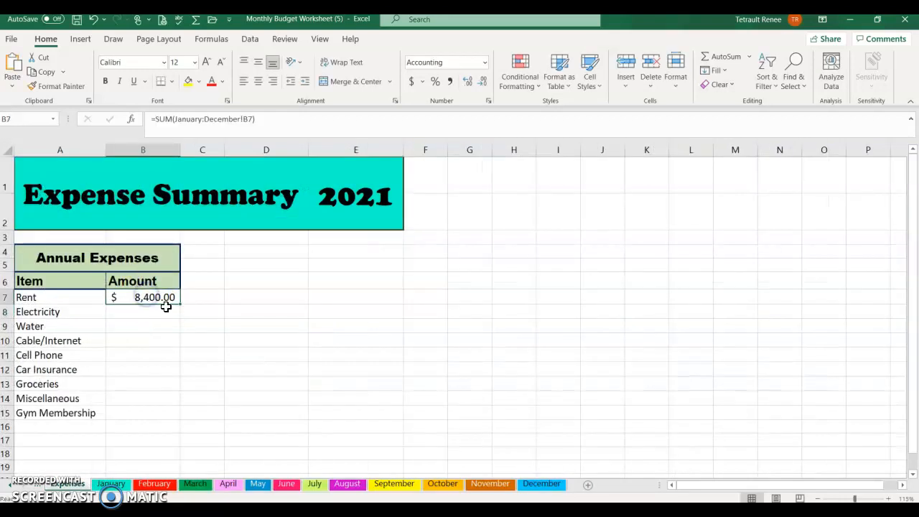
pyautogui.moveTo(180, 305); pyautogui.dragTo(168, 414)
pyautogui.click(258, 340)
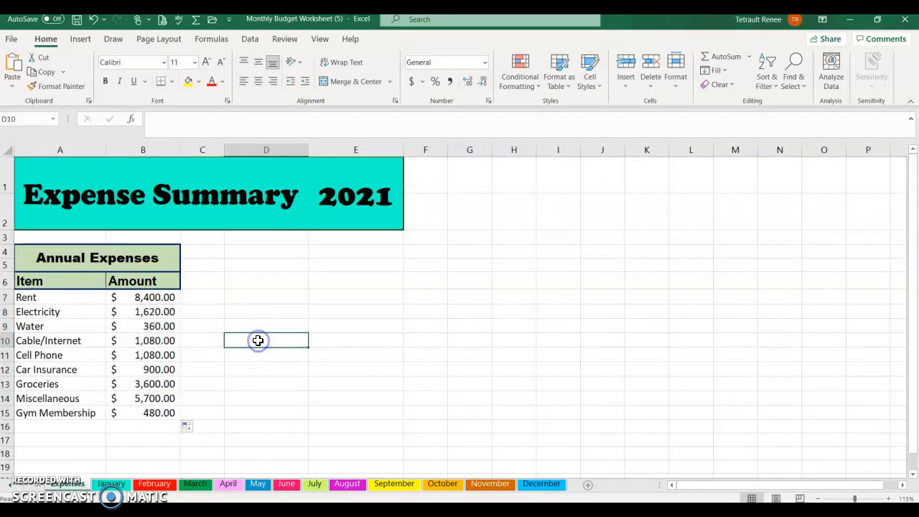
# Insert a 3-D pie chart of the expense items and amounts in A7:B15 and place it beside the table, below the sheet title
pyautogui.click(49, 298)
pyautogui.moveTo(51, 307); pyautogui.dragTo(112, 407)
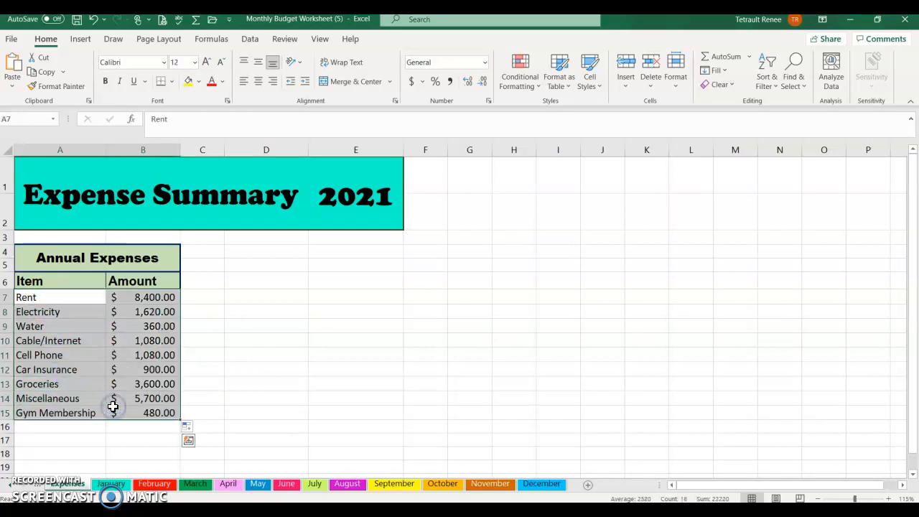
pyautogui.click(89, 41)
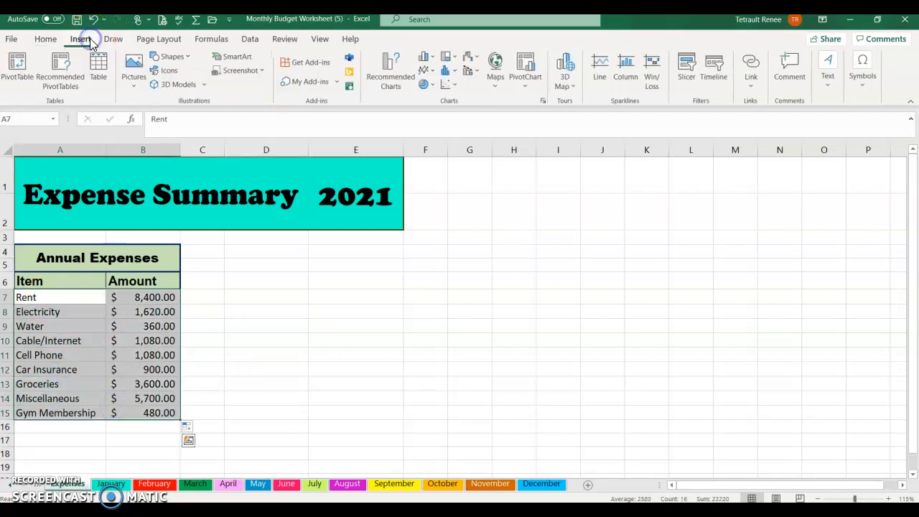
pyautogui.click(428, 86)
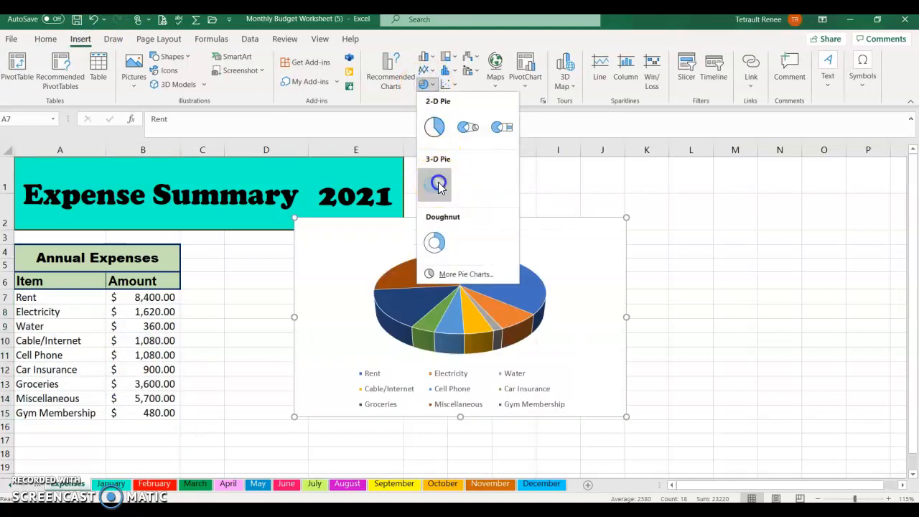
pyautogui.click(439, 180)
pyautogui.moveTo(402, 232); pyautogui.dragTo(333, 263)
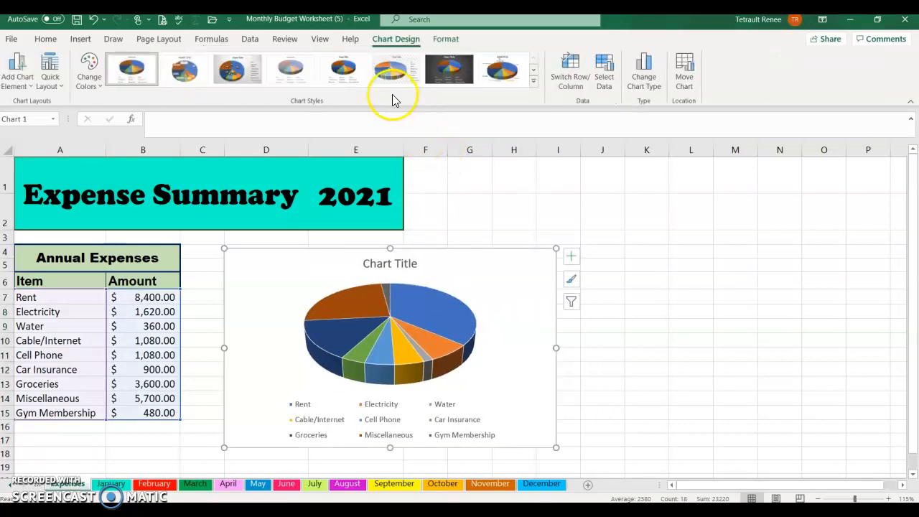
# Apply chart Style 7 to the pie chart and title it "Expense Summary 2021"
pyautogui.click(459, 65)
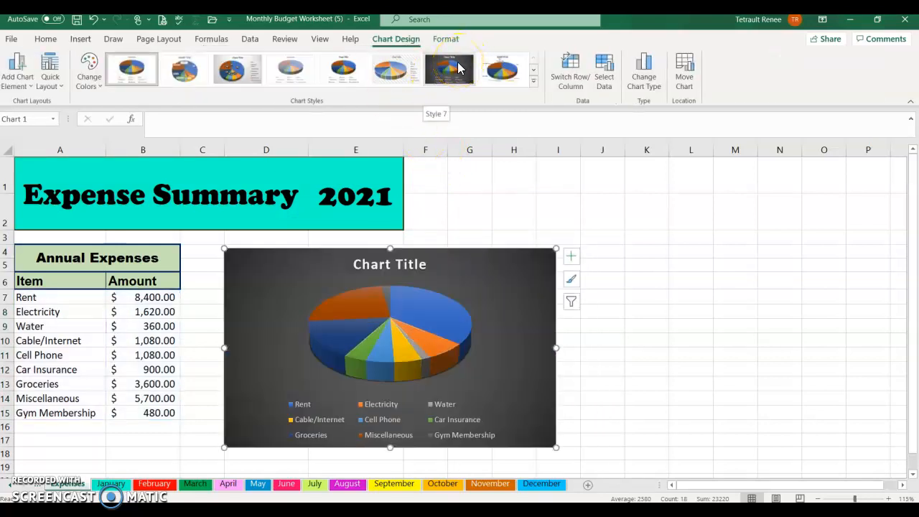
pyautogui.click(411, 257)
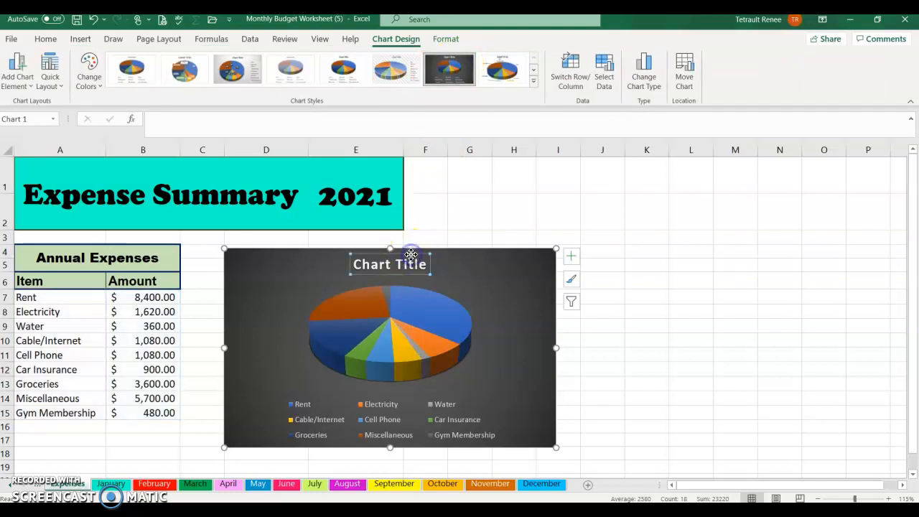
pyautogui.hotkey('ctrl', 'v')
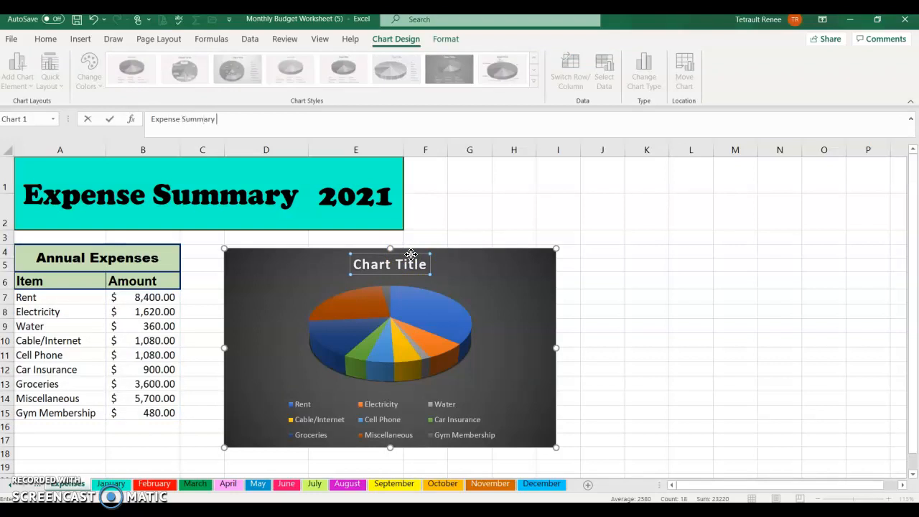
pyautogui.write('1')
pyautogui.press('Return')
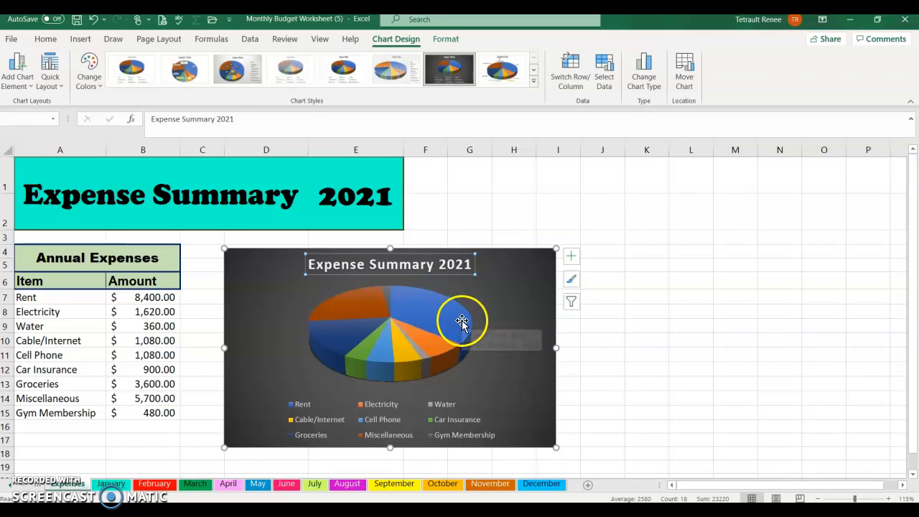
# Add data labels to the pie chart at the Outside End position
pyautogui.click(511, 293)
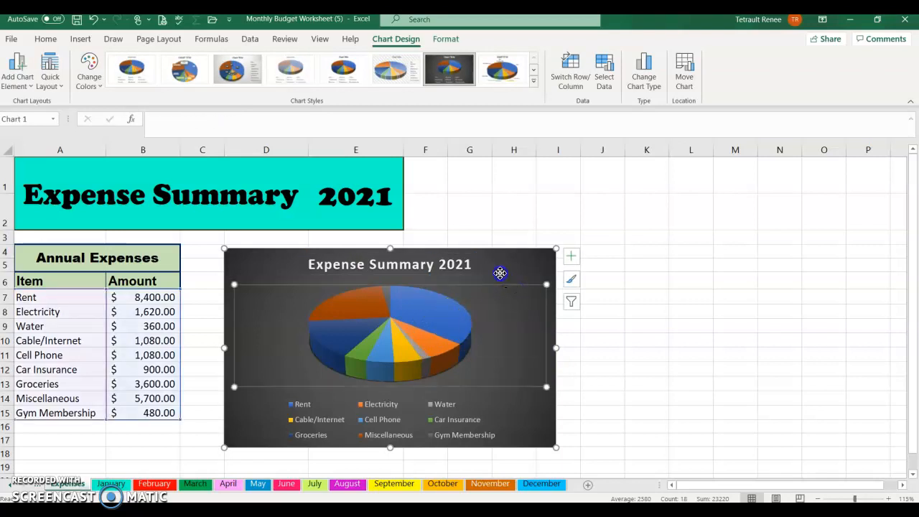
pyautogui.click(570, 259)
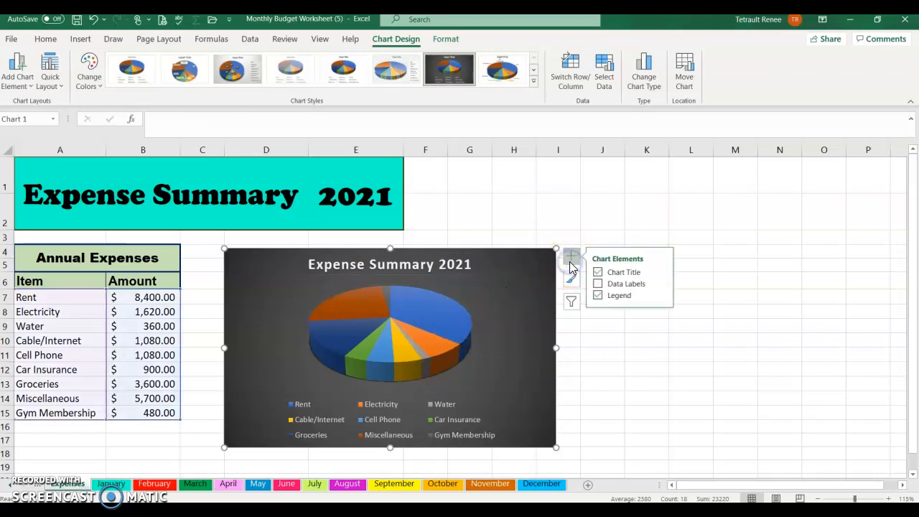
pyautogui.click(662, 284)
pyautogui.click(684, 320)
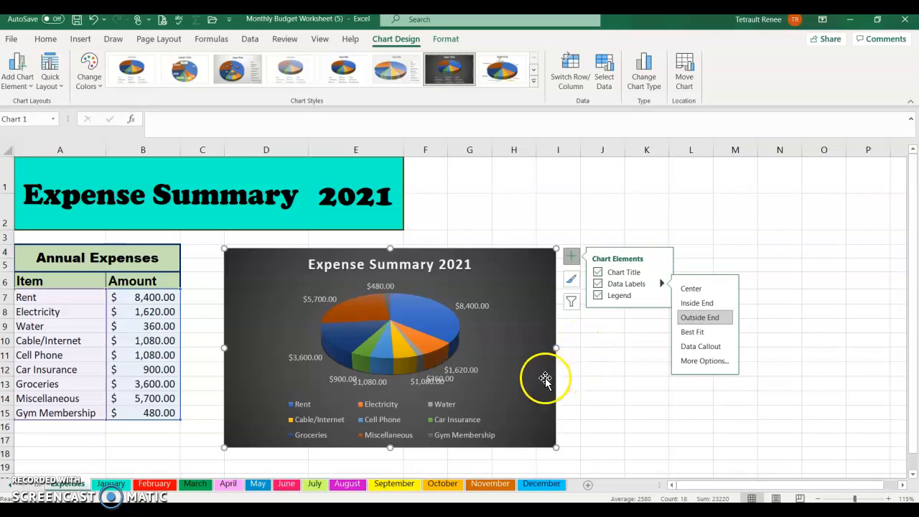
# Move the Electricity data label outward to the right and the Cable/Internet label slightly down, away from the overlapping labels
pyautogui.click(461, 376)
pyautogui.click(461, 374)
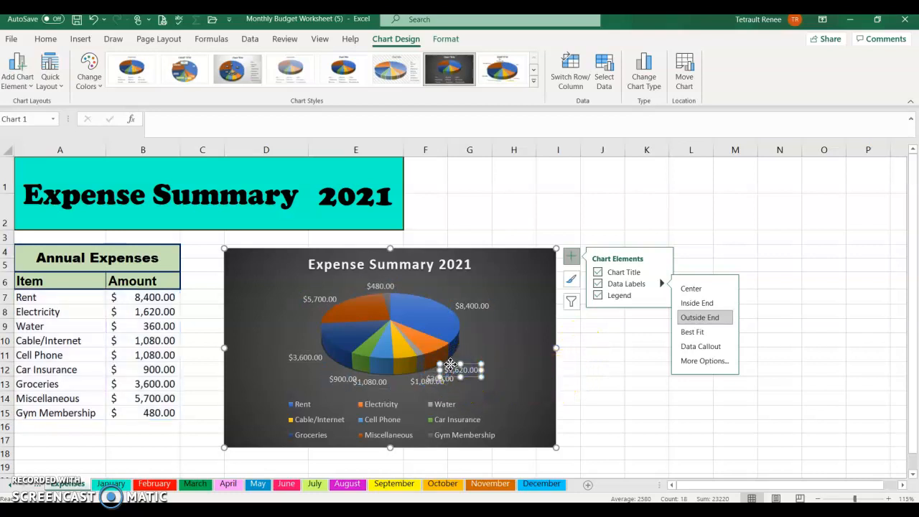
pyautogui.moveTo(450, 364); pyautogui.dragTo(479, 358)
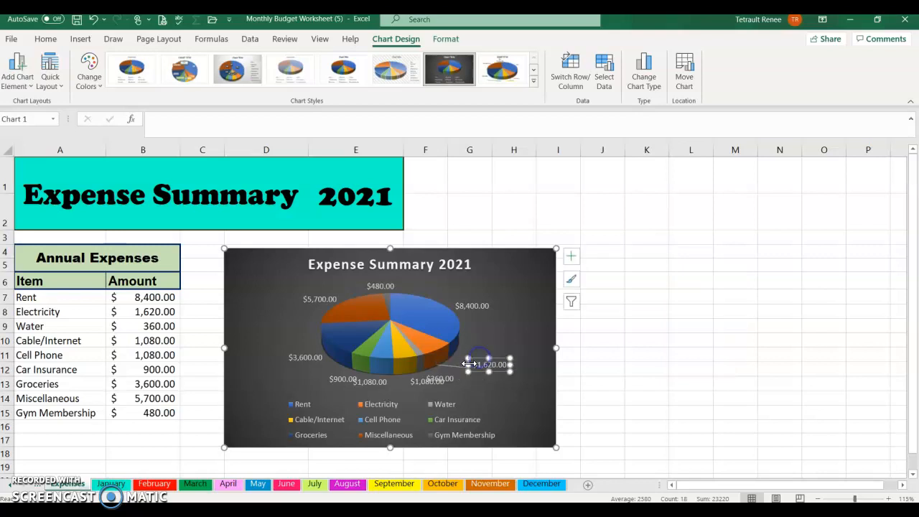
pyautogui.click(445, 379)
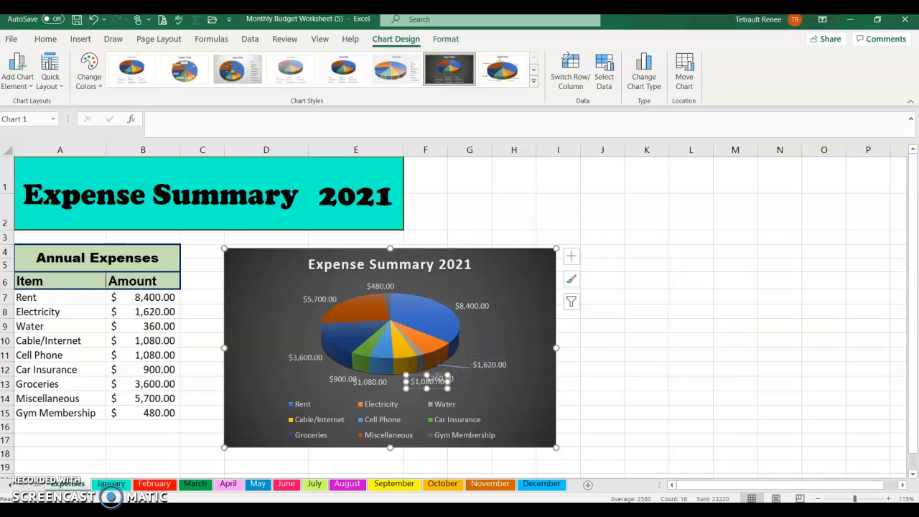
pyautogui.moveTo(431, 374); pyautogui.dragTo(423, 385)
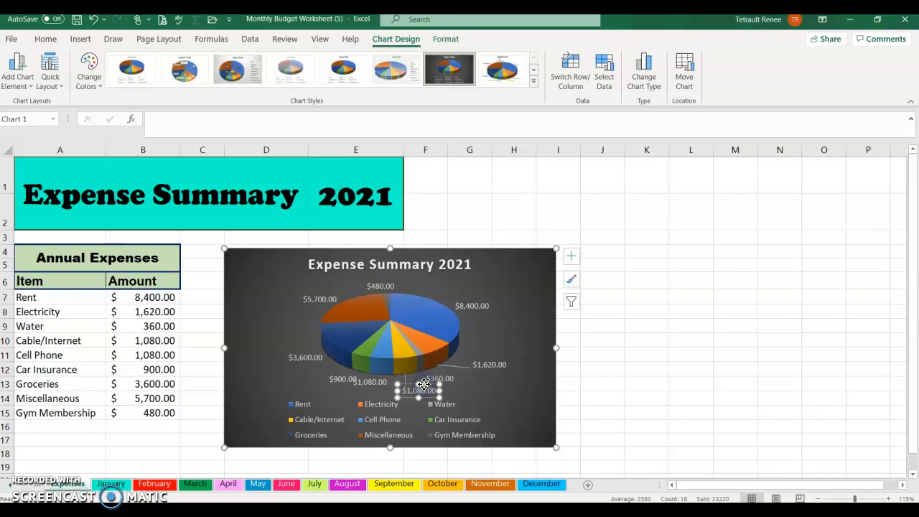
# Move the Water data label out to the right below the Electricity label, and the Rent label up and away from its slice
pyautogui.click(446, 373)
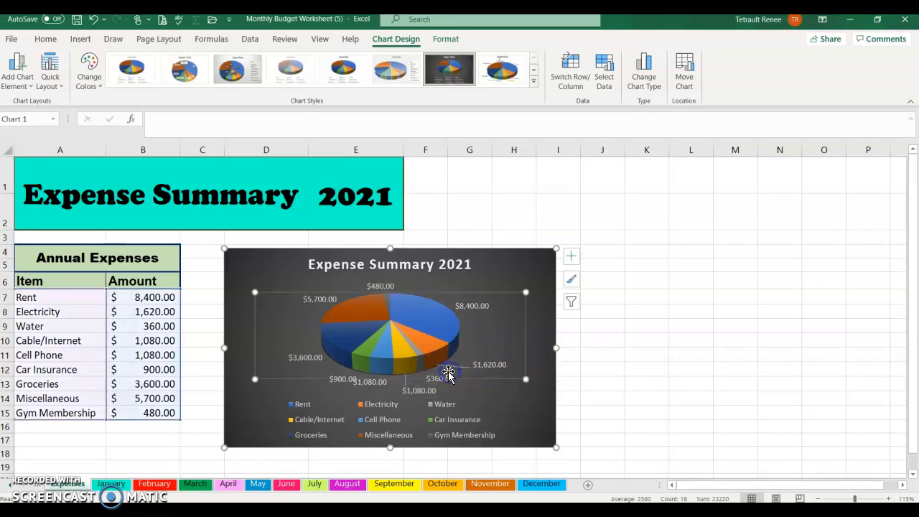
pyautogui.click(445, 380)
pyautogui.click(446, 380)
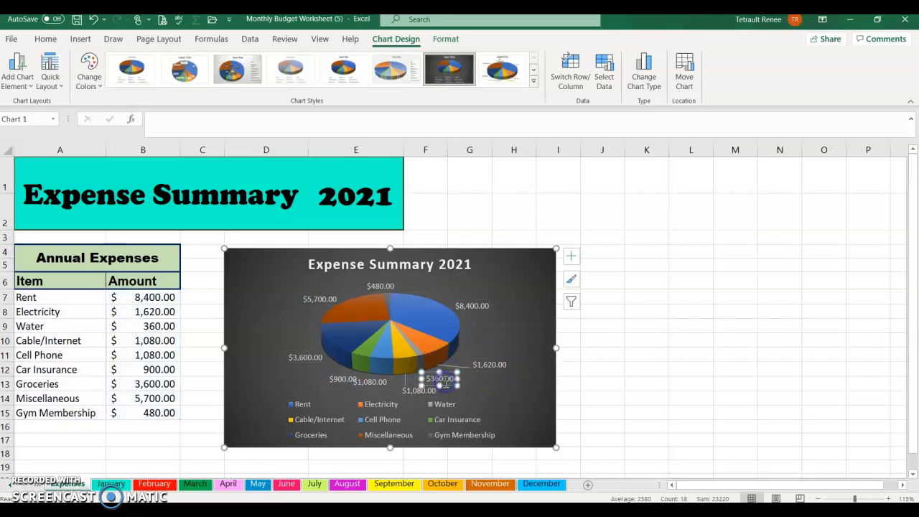
pyautogui.click(435, 372)
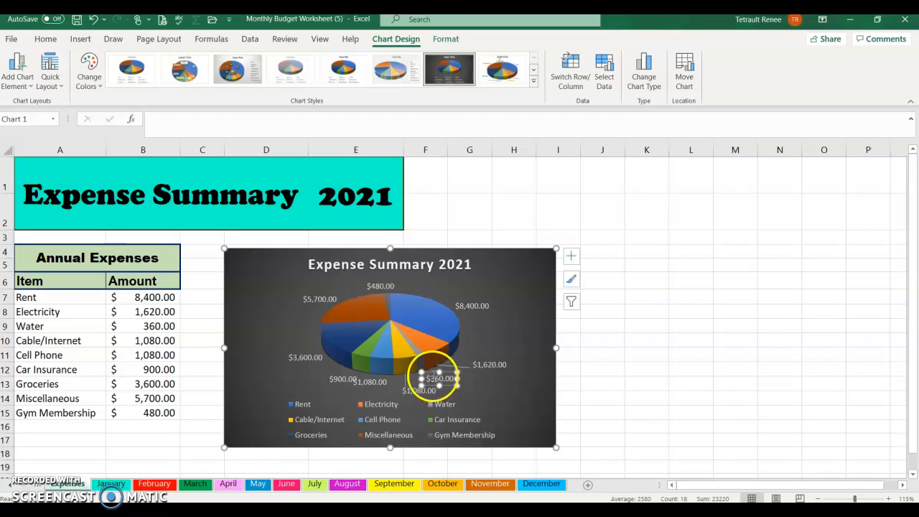
pyautogui.moveTo(435, 373); pyautogui.dragTo(470, 379)
pyautogui.click(470, 306)
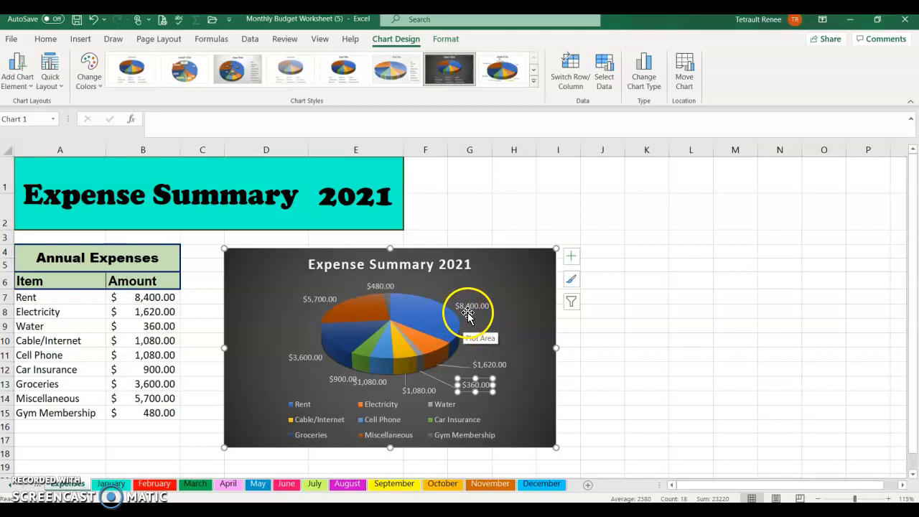
pyautogui.moveTo(468, 299); pyautogui.dragTo(478, 285)
pyautogui.click(476, 326)
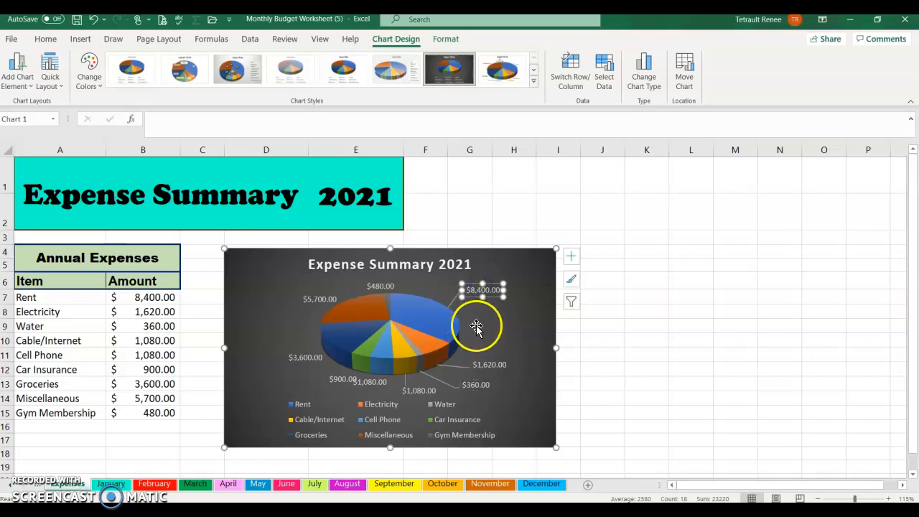
pyautogui.click(719, 330)
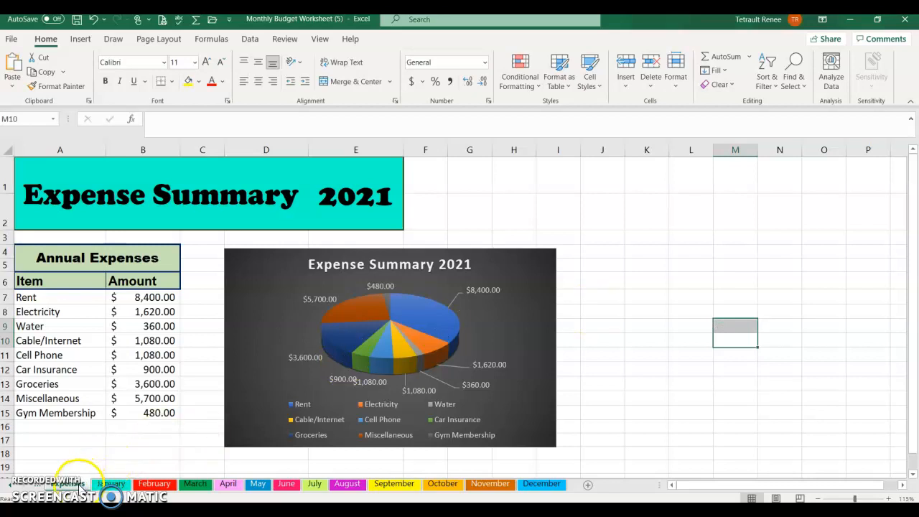
# Group the September through December sheets, starting from the September sheet
pyautogui.click(40, 486)
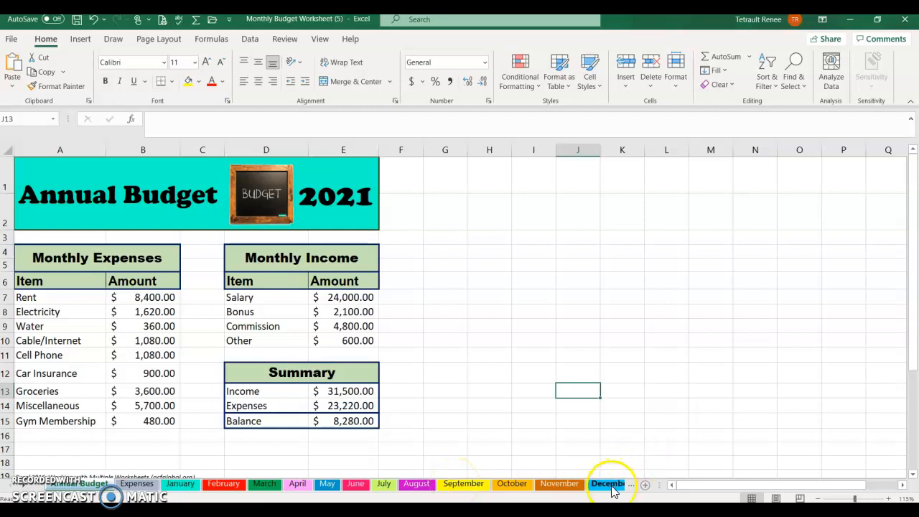
pyautogui.click(463, 483)
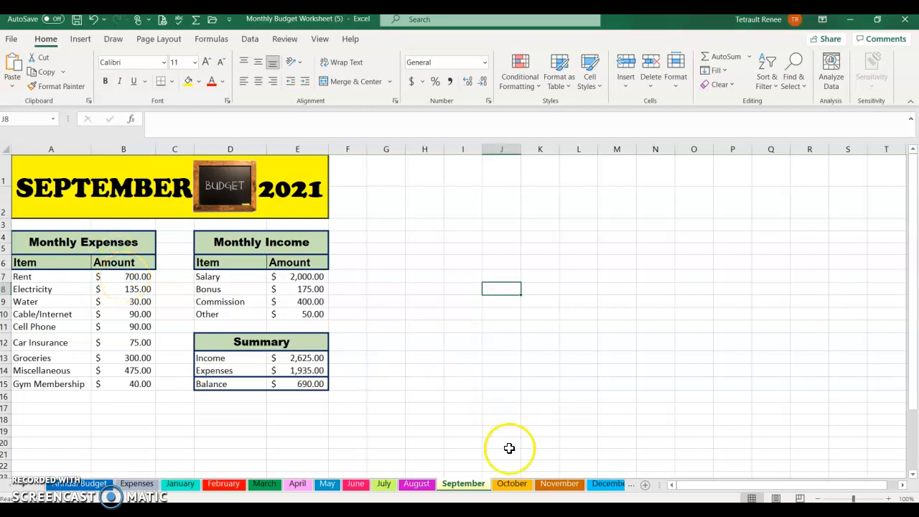
pyautogui.click(477, 484)
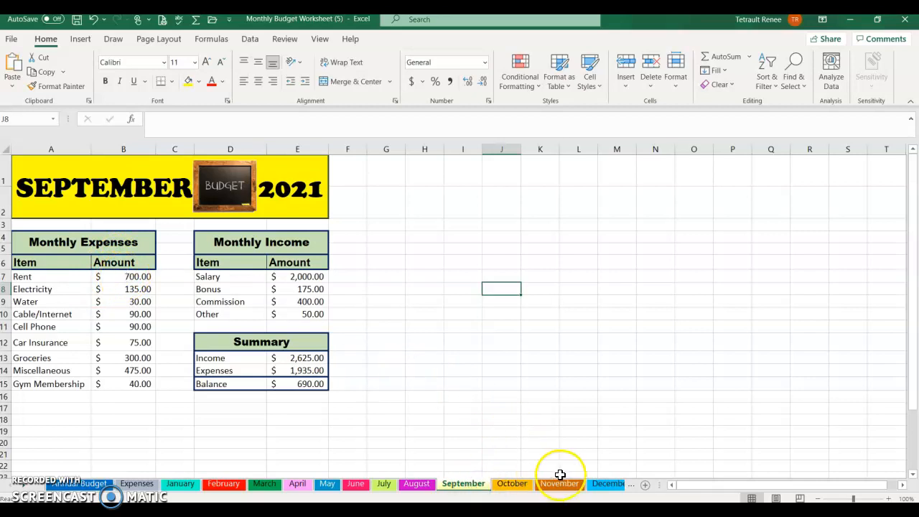
pyautogui.keyDown('shift'); pyautogui.click(610, 483); pyautogui.keyUp('shift')
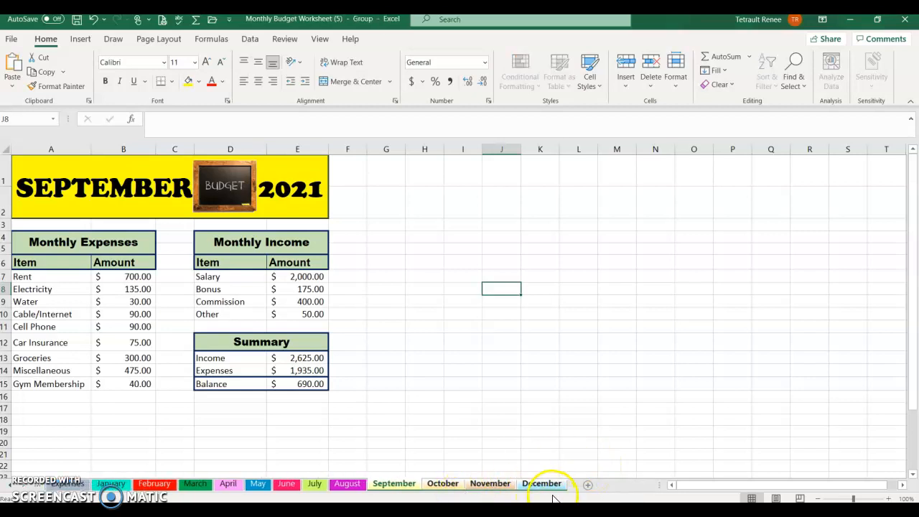
# Set the Rent amount in B7 to 770 on the grouped September to December sheets, and ungroup them
pyautogui.click(133, 277)
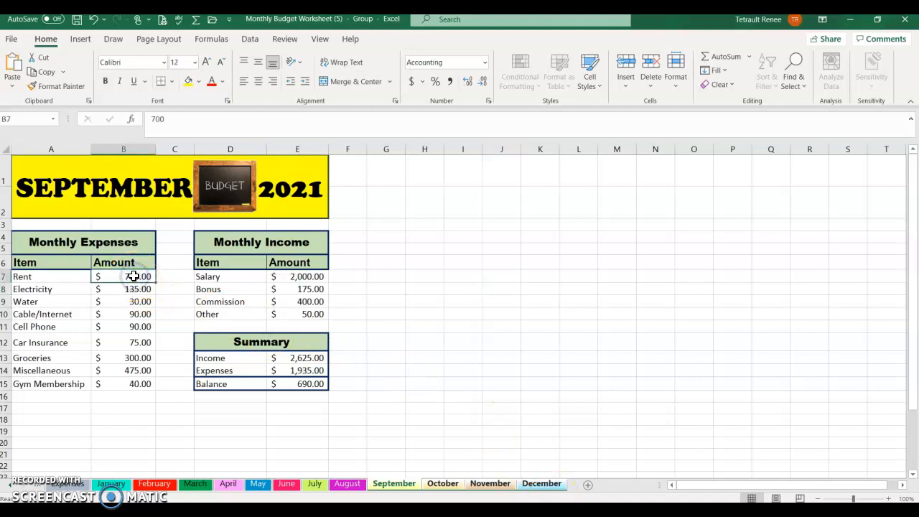
pyautogui.write('770')
pyautogui.press('Return')
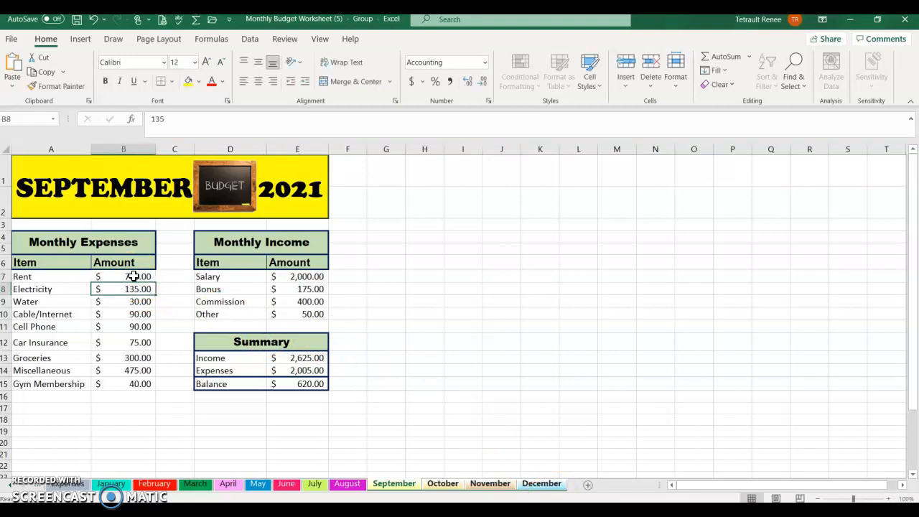
pyautogui.click(353, 396)
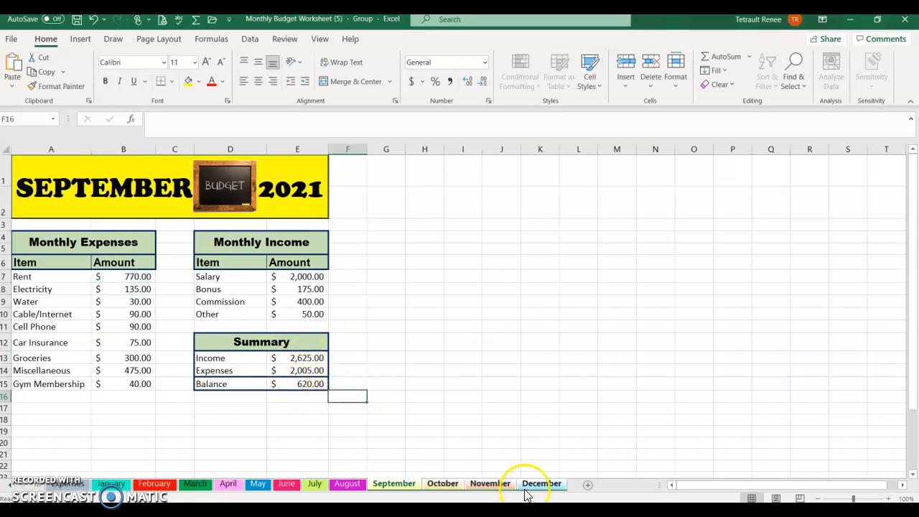
pyautogui.rightClick(474, 488)
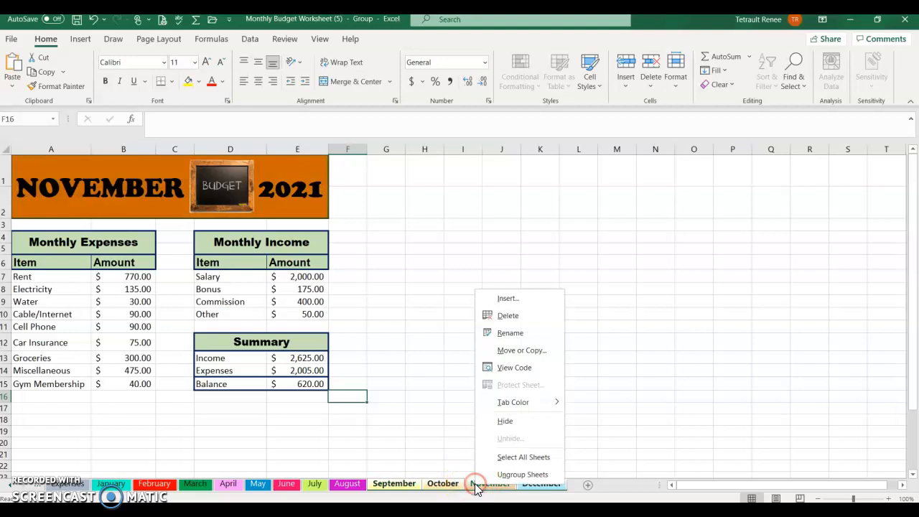
pyautogui.click(507, 476)
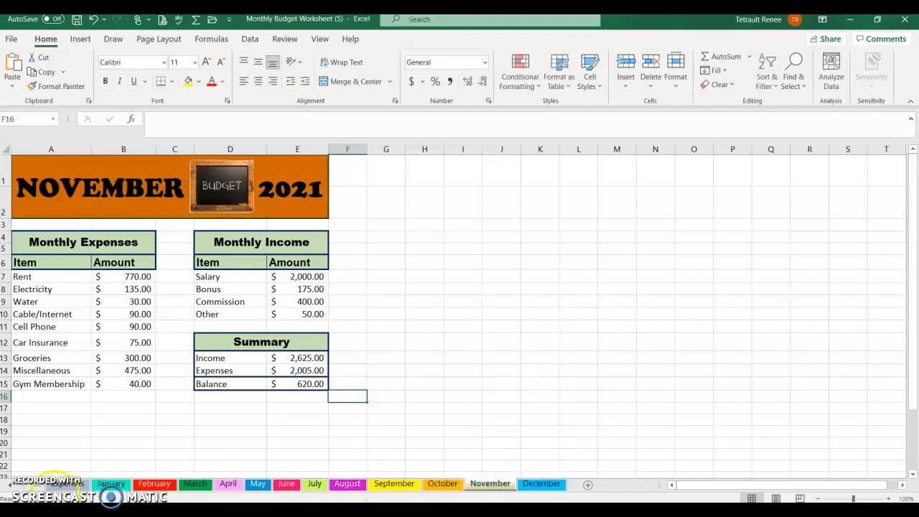
# Check the Rent amounts on the Annual Budget, June, August and September sheets
pyautogui.click(41, 486)
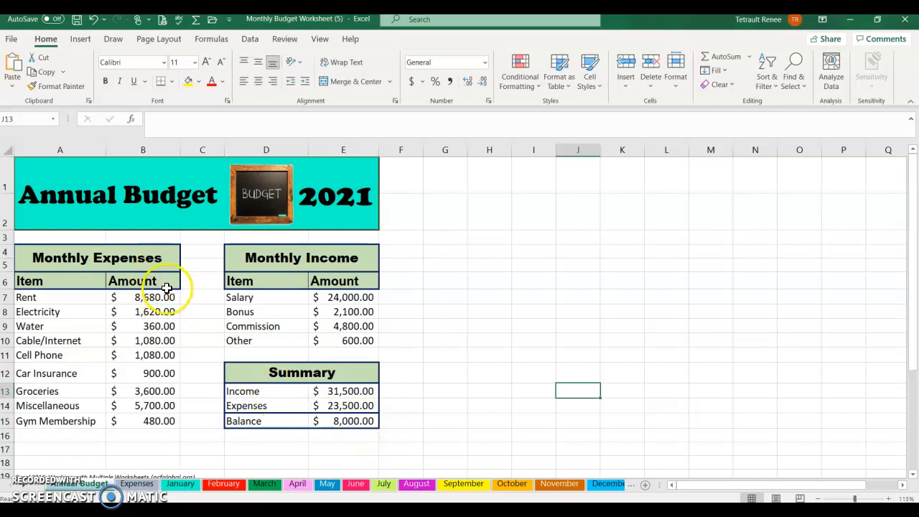
pyautogui.click(357, 484)
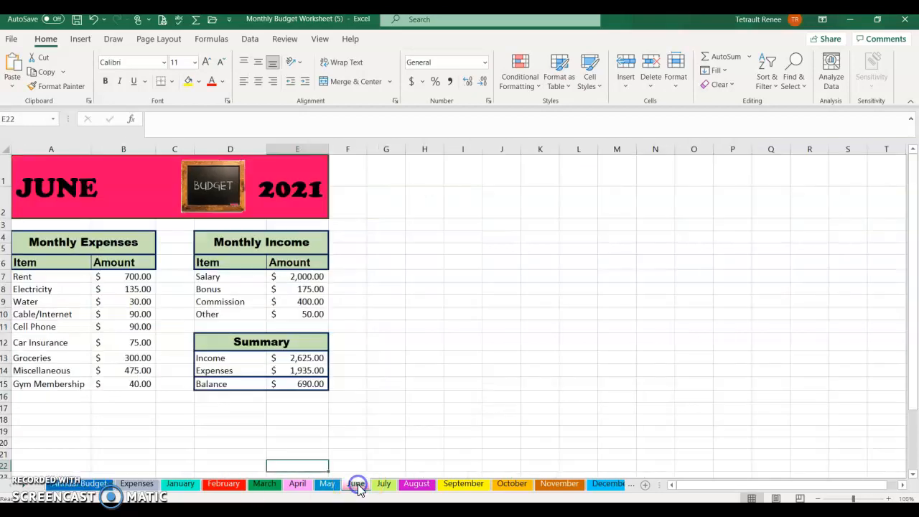
pyautogui.click(419, 484)
pyautogui.click(463, 484)
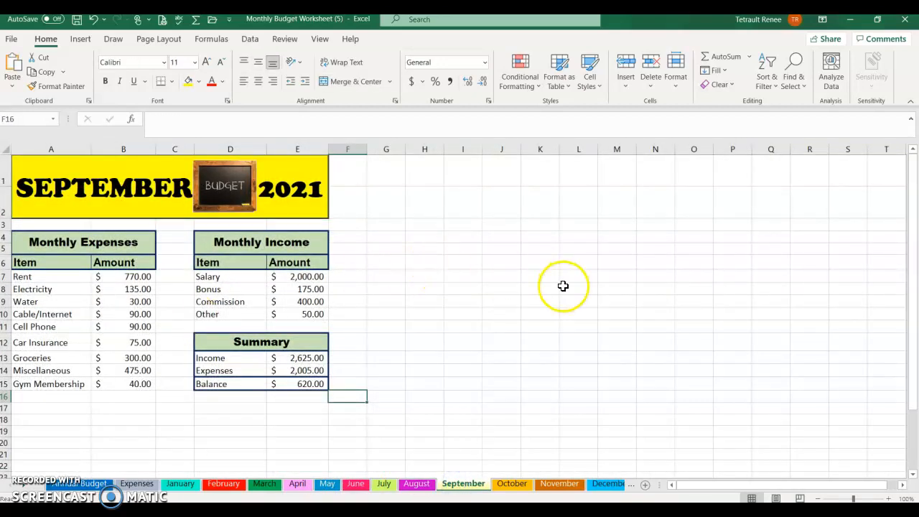
# Clear the Gym Membership amount in B15 across the September to December sheets as a group, and ungroup them
pyautogui.click(516, 416)
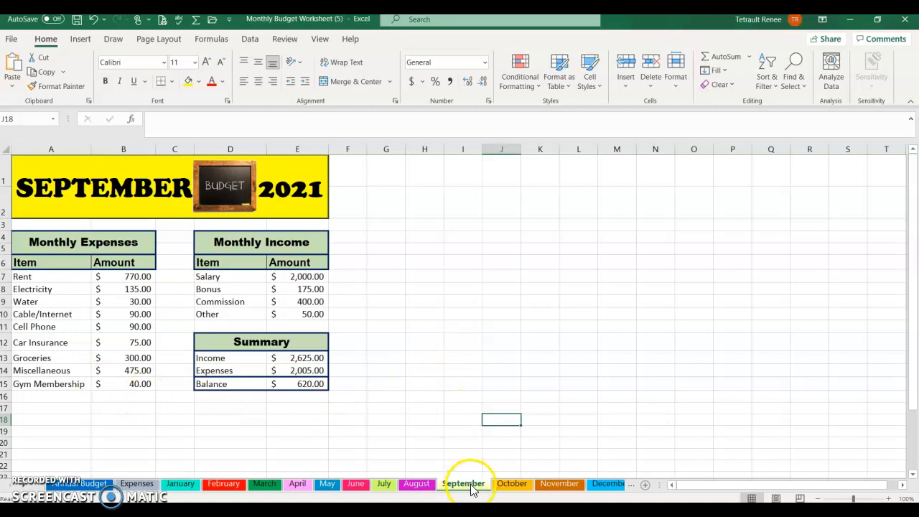
pyautogui.keyDown('shift'); pyautogui.click(609, 485); pyautogui.keyUp('shift')
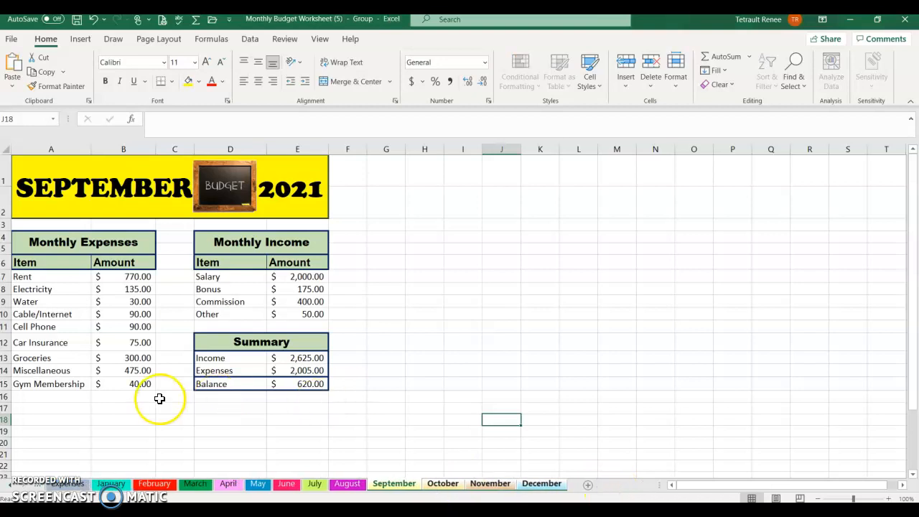
pyautogui.click(144, 381)
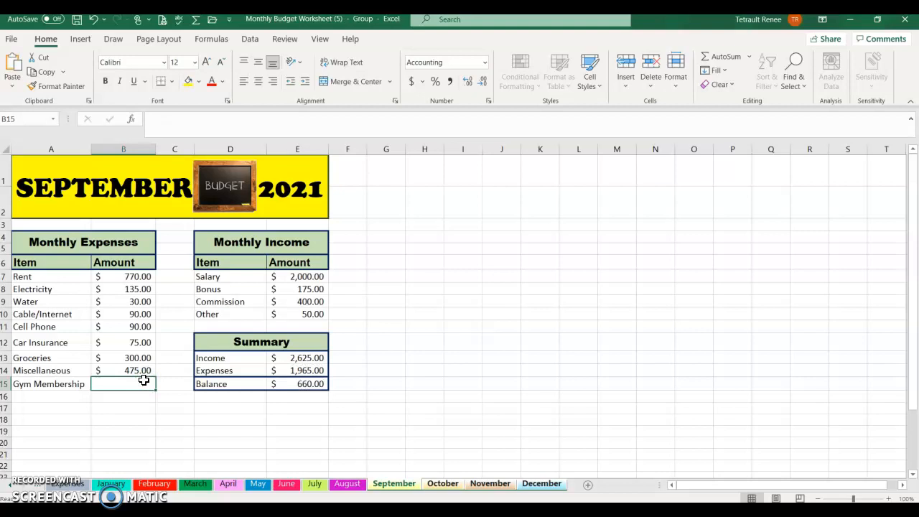
pyautogui.rightClick(480, 483)
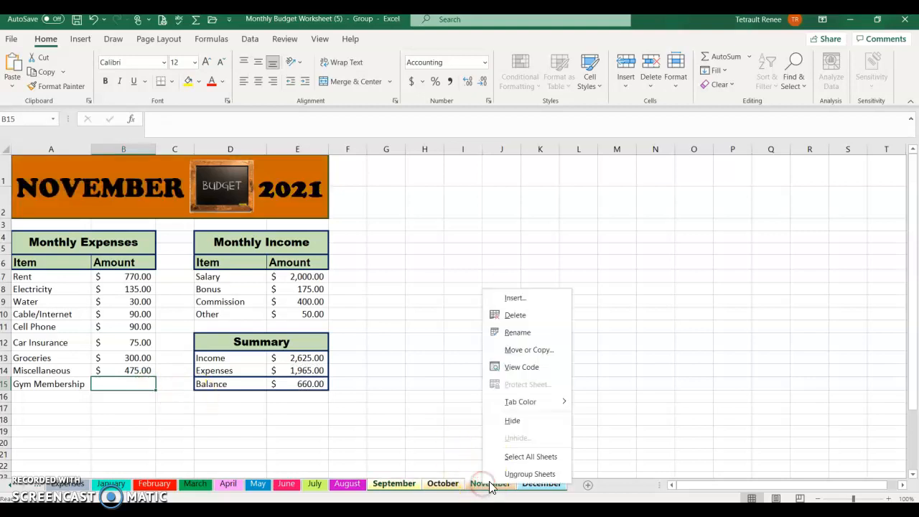
pyautogui.click(507, 474)
# Compare the Gym Membership amounts on the August through December sheets and on the Annual Budget sheet
pyautogui.click(349, 484)
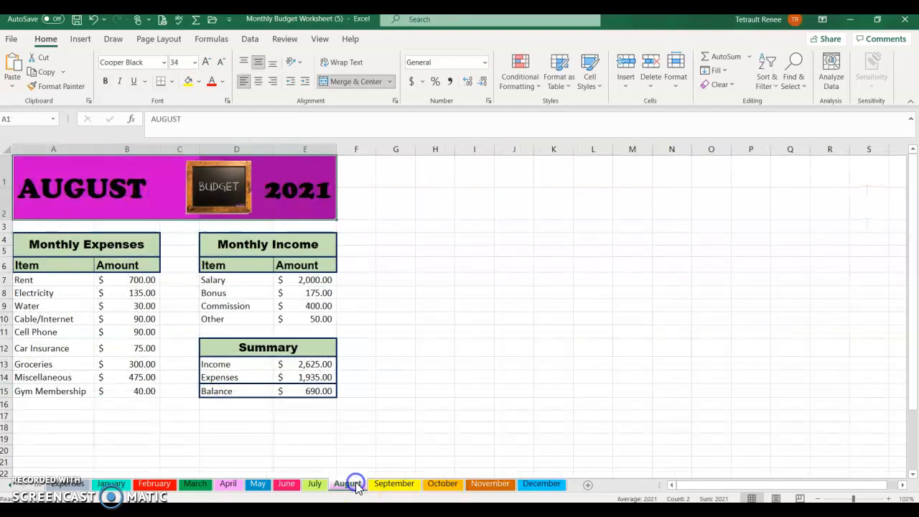
pyautogui.click(388, 486)
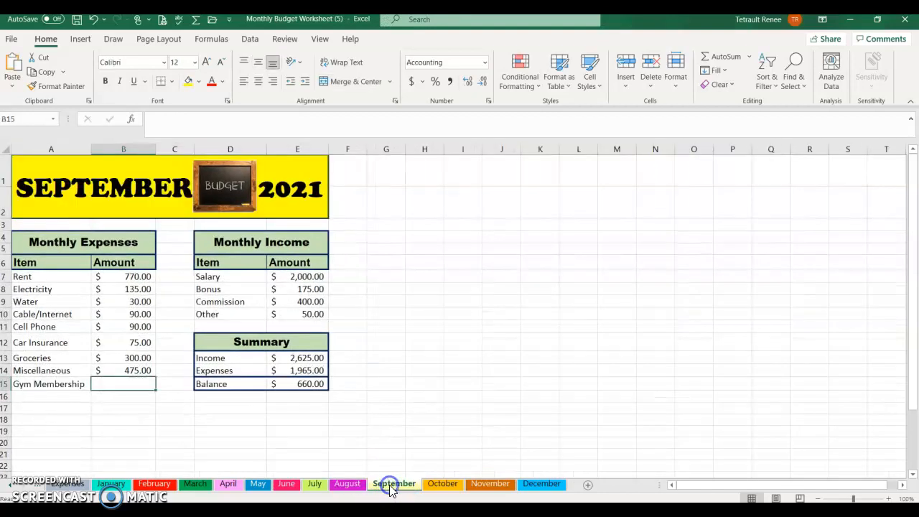
pyautogui.click(443, 484)
pyautogui.click(485, 486)
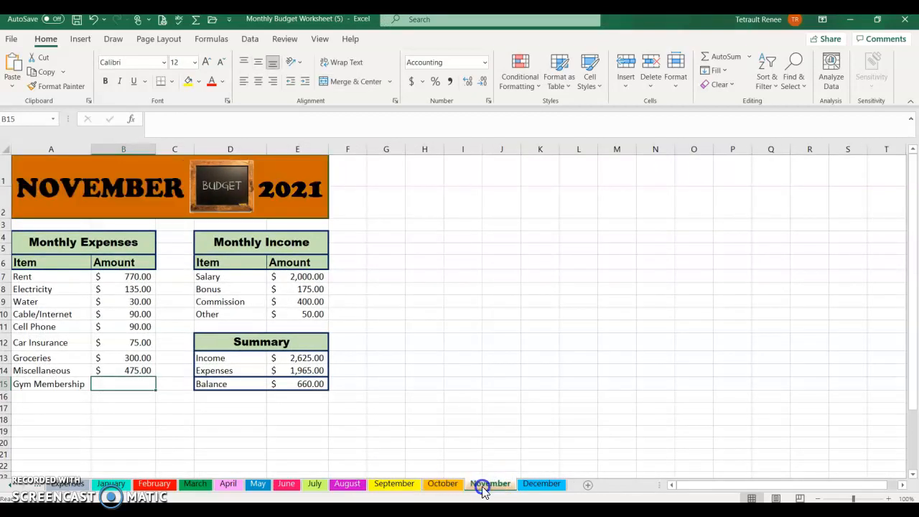
pyautogui.click(542, 485)
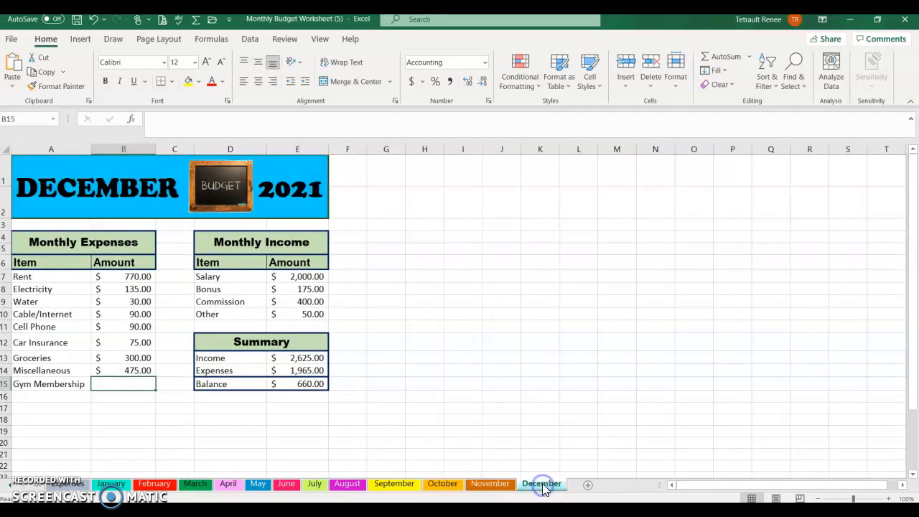
pyautogui.click(35, 487)
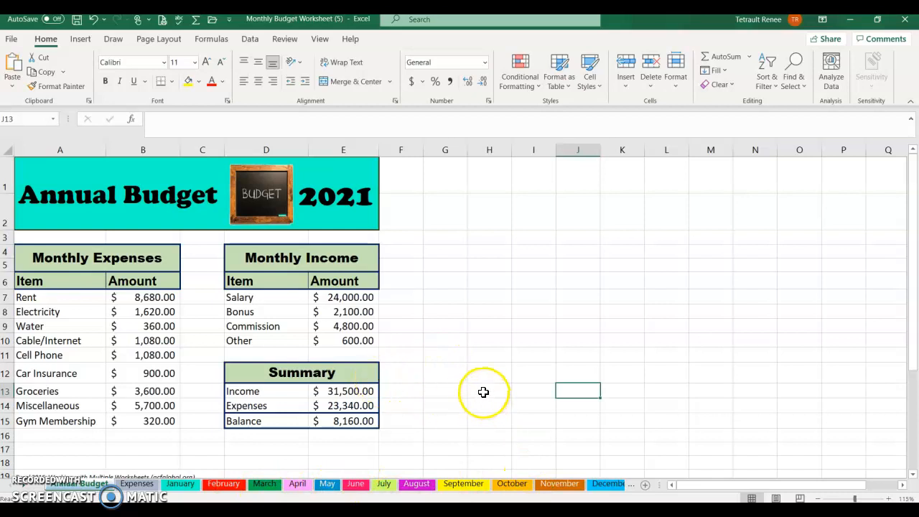
# Move the September sheet to between the April and May sheets
pyautogui.click(452, 486)
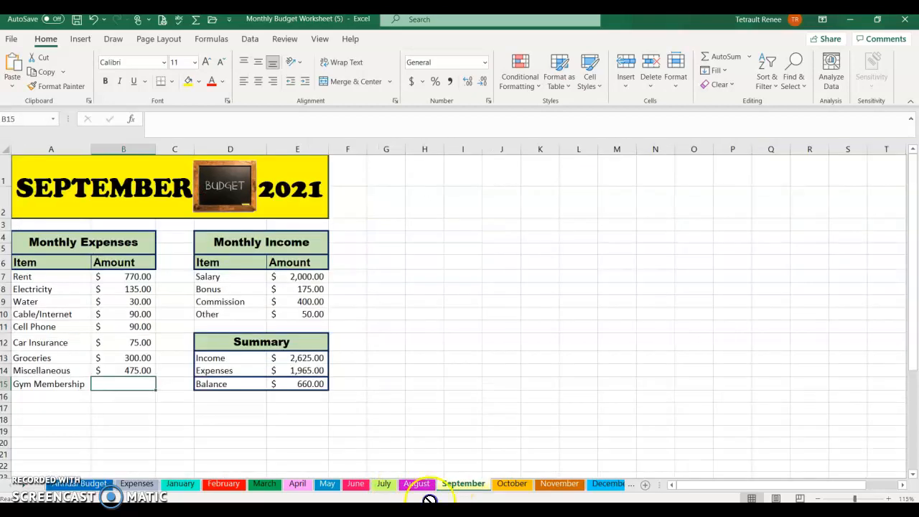
pyautogui.moveTo(323, 487); pyautogui.dragTo(322, 484)
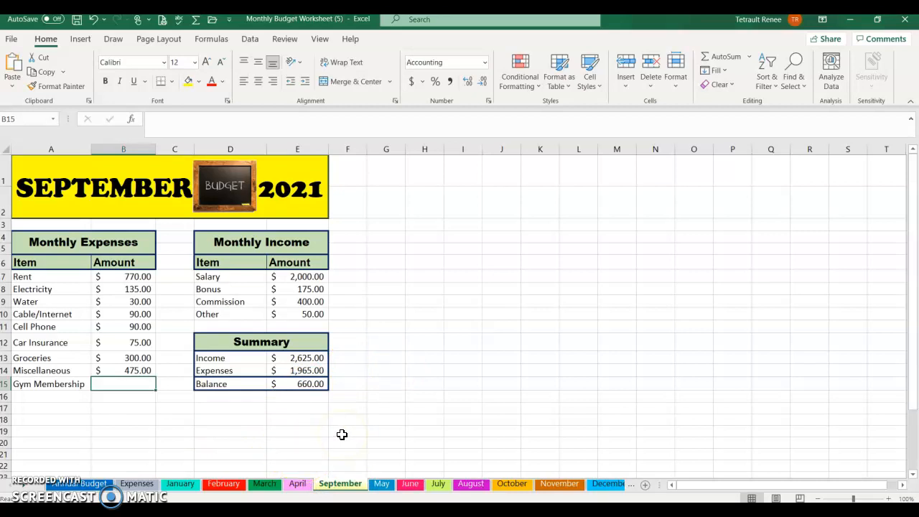
# View the sheet options for April without choosing any, and review the Annual Budget and Expenses sheets
pyautogui.rightClick(298, 485)
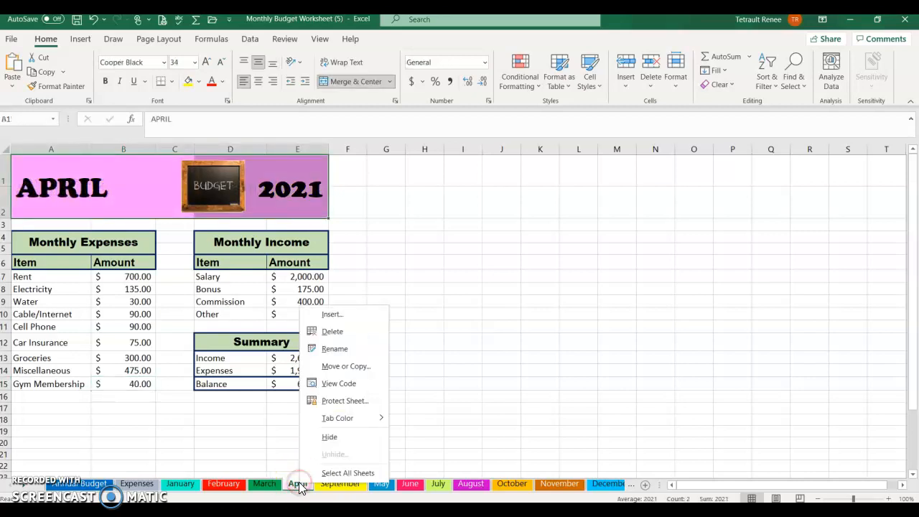
pyautogui.click(481, 431)
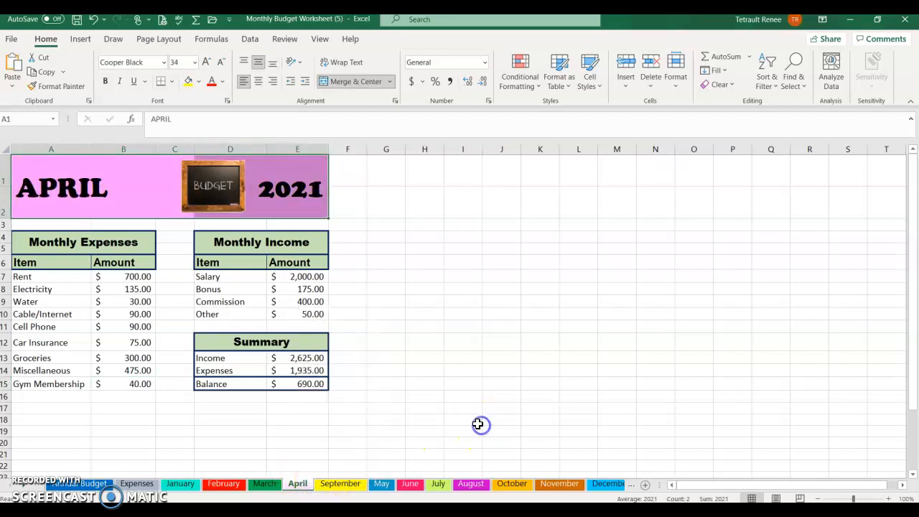
pyautogui.click(100, 484)
pyautogui.click(131, 484)
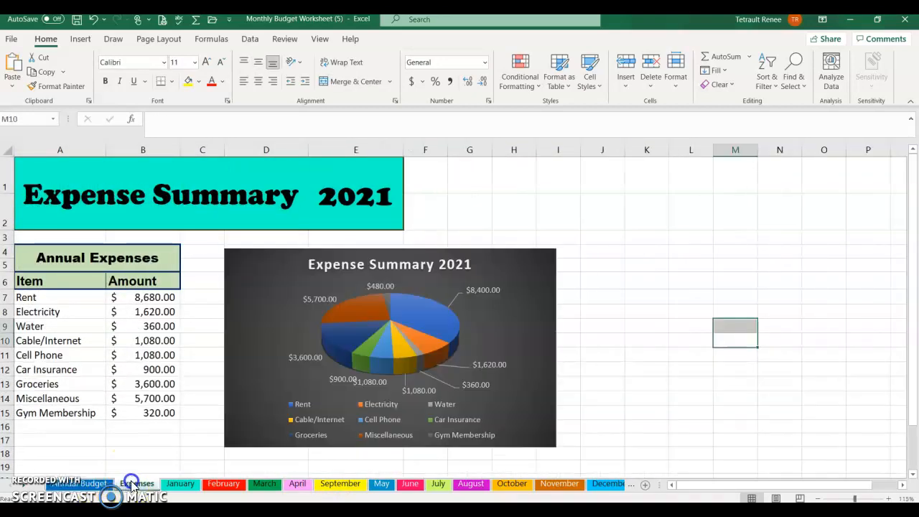